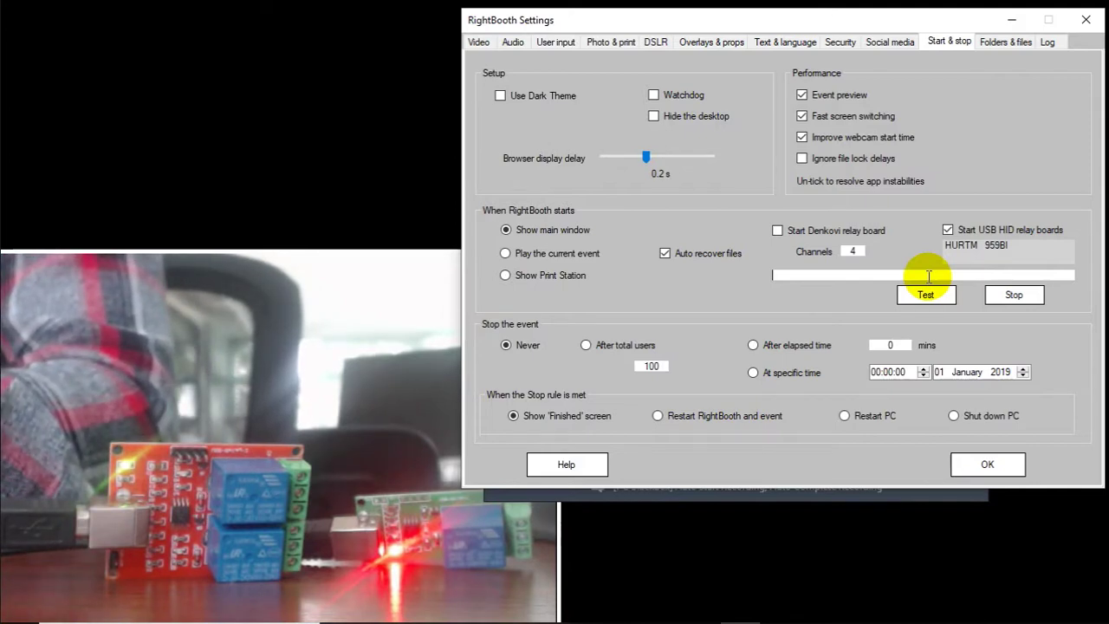
Step: Test the first USB HID relay board with command 11 to switch both relays on and with 00 to switch them off
{"action": "type", "text": "11"}
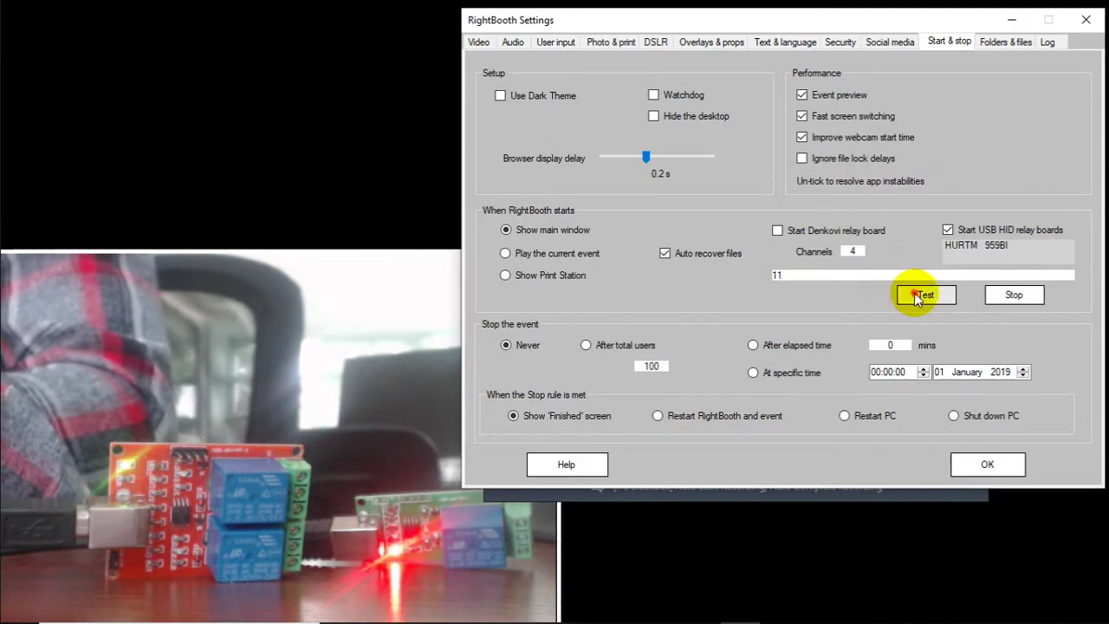
{"action": "left_click", "coordinate": [913, 292]}
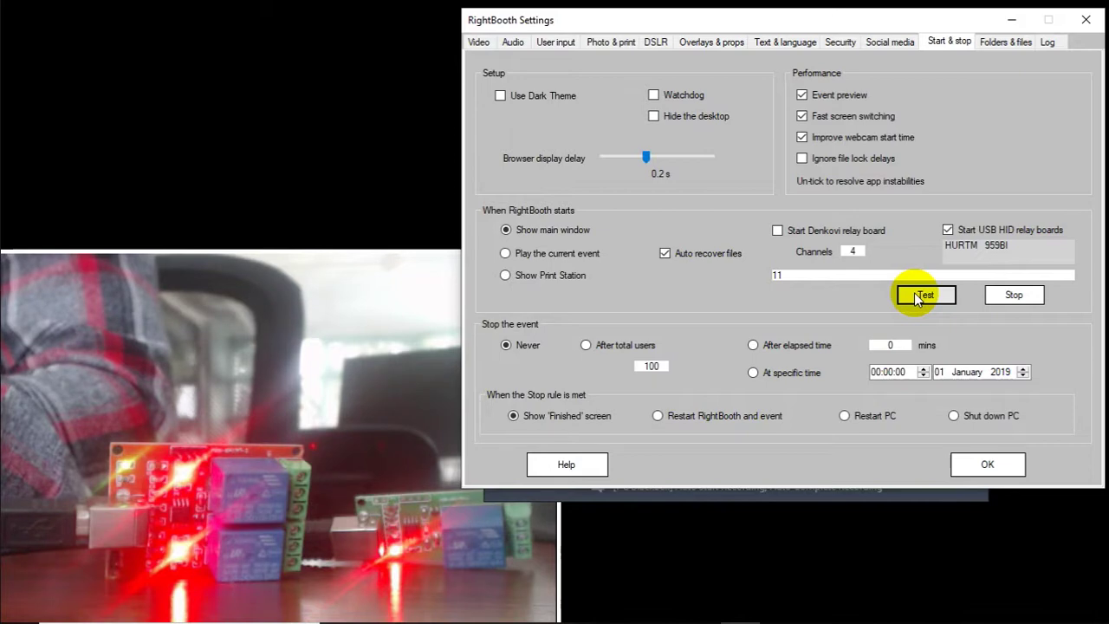
{"action": "left_click", "coordinate": [901, 274]}
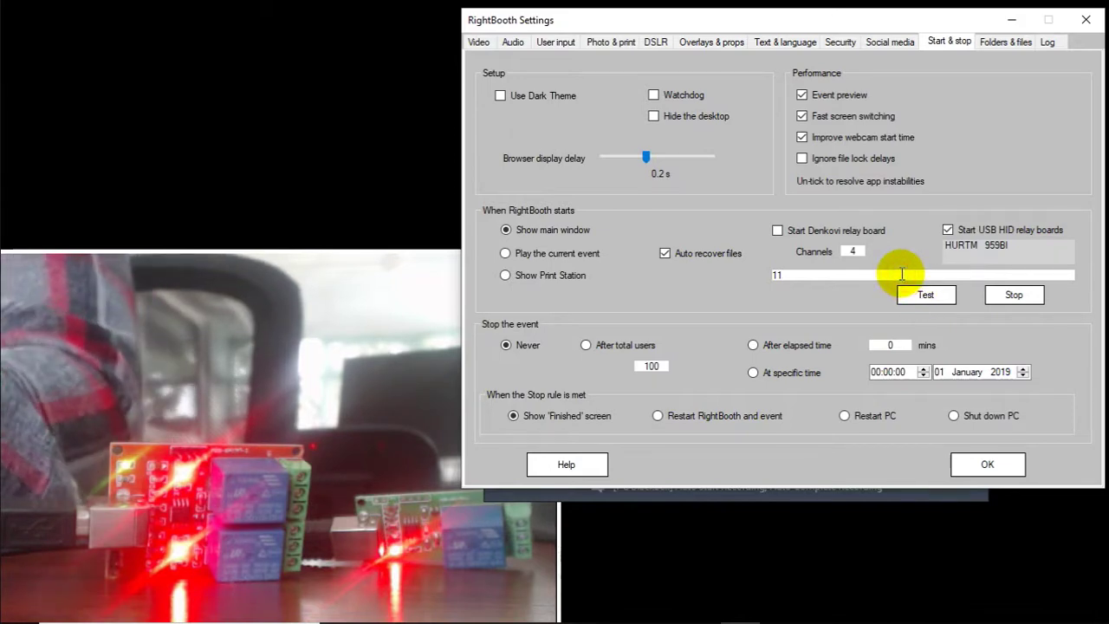
{"action": "key", "text": "BackSpace"}
{"action": "key", "text": "BackSpace"}
{"action": "type", "text": "00"}
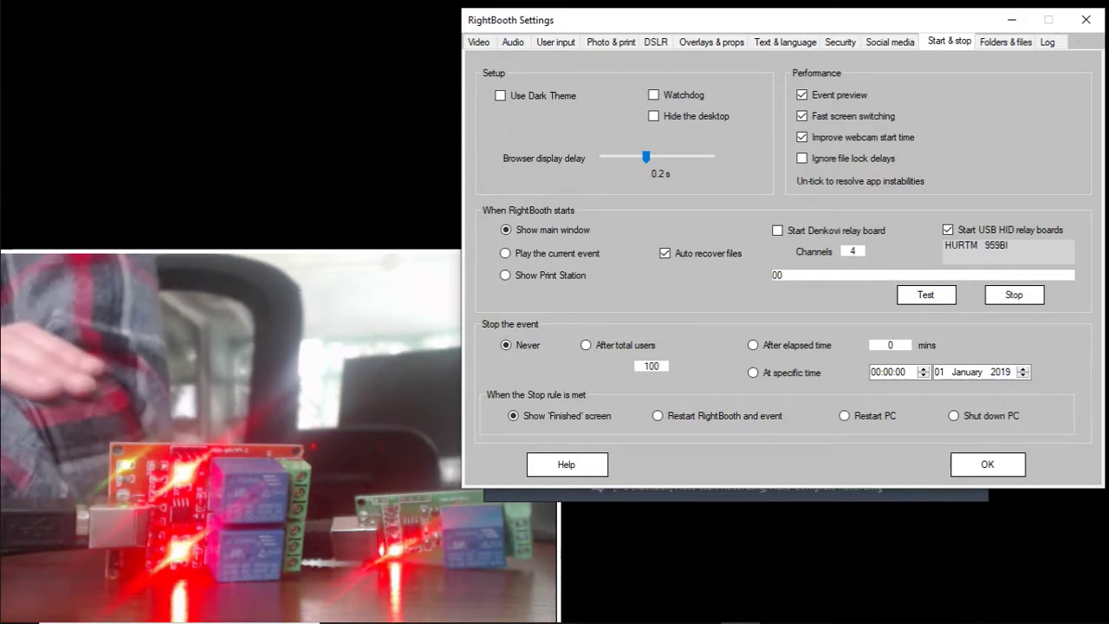
{"action": "left_click", "coordinate": [906, 297]}
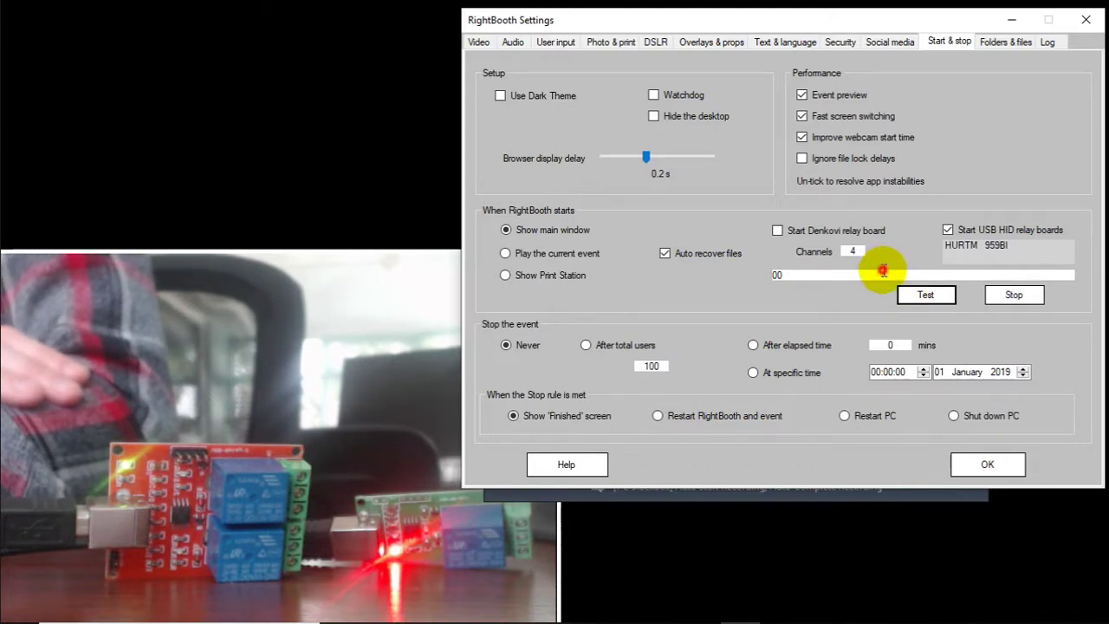
Step: Test relay command 01 to activate only the second relay, followed by command 11 to activate both relays
{"action": "left_click", "coordinate": [882, 271]}
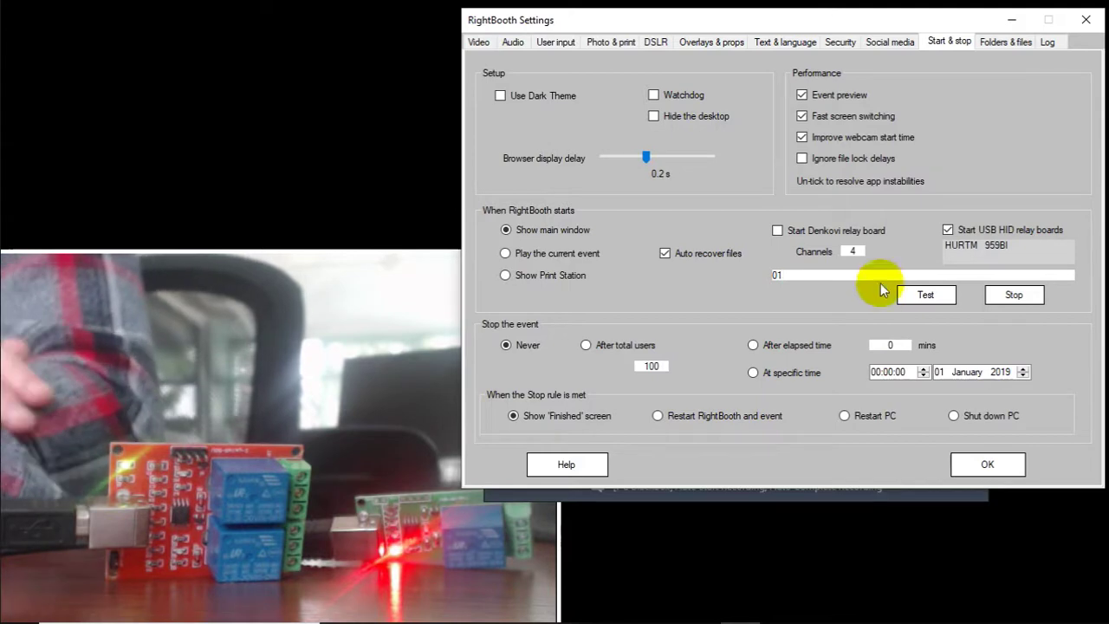
{"action": "left_click", "coordinate": [904, 300]}
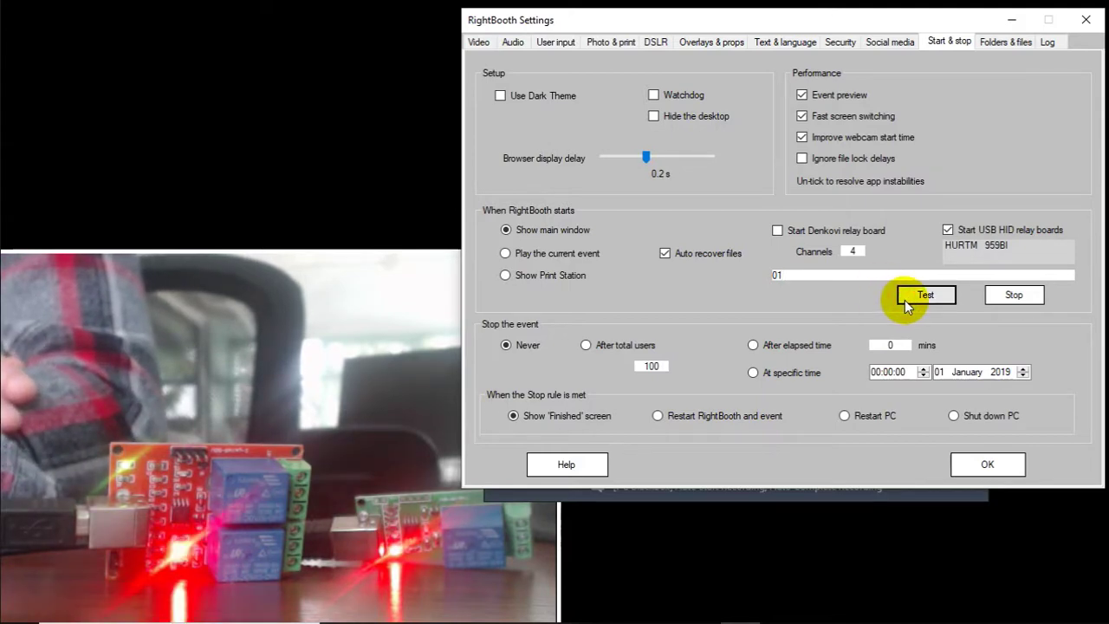
{"action": "left_click", "coordinate": [851, 275]}
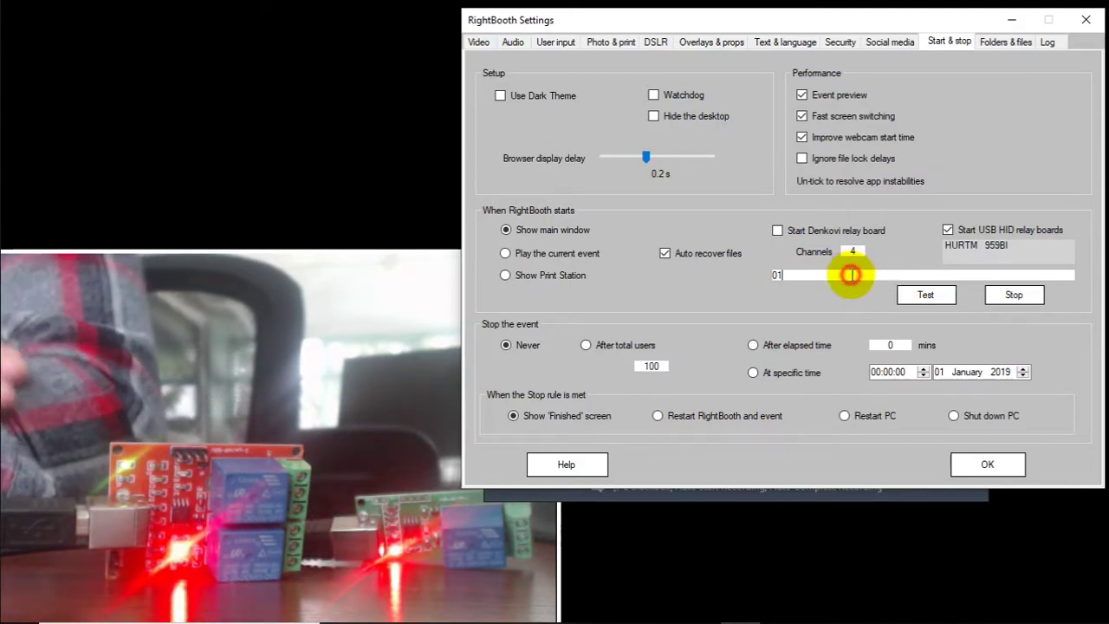
{"action": "key", "text": "BackSpace"}
{"action": "key", "text": "BackSpace"}
{"action": "type", "text": "1"}
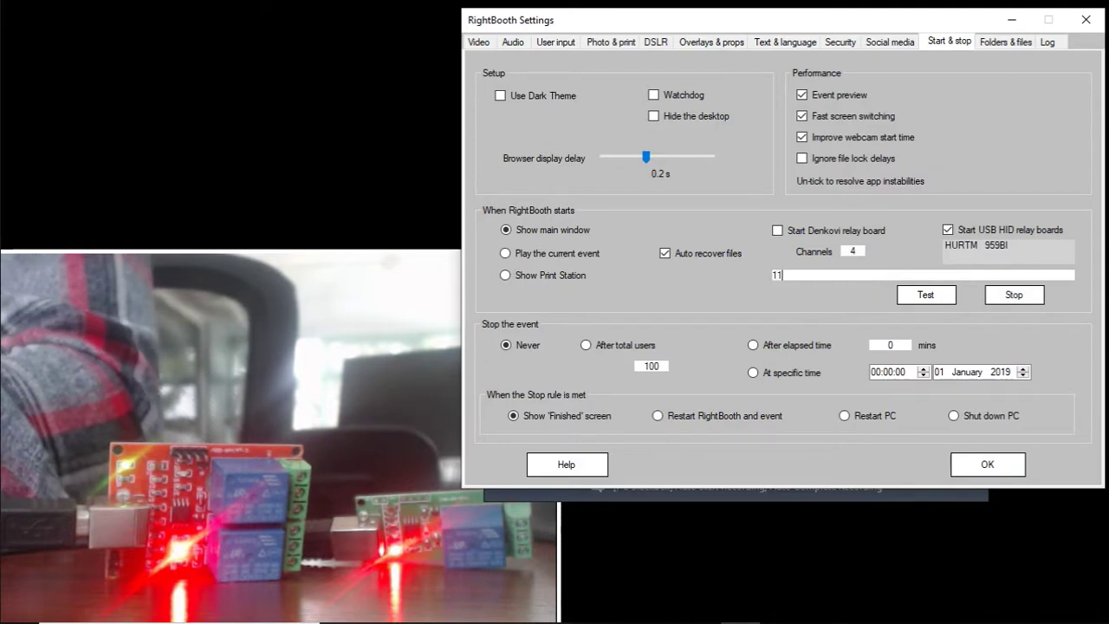
{"action": "type", "text": "1"}
{"action": "left_click", "coordinate": [920, 297]}
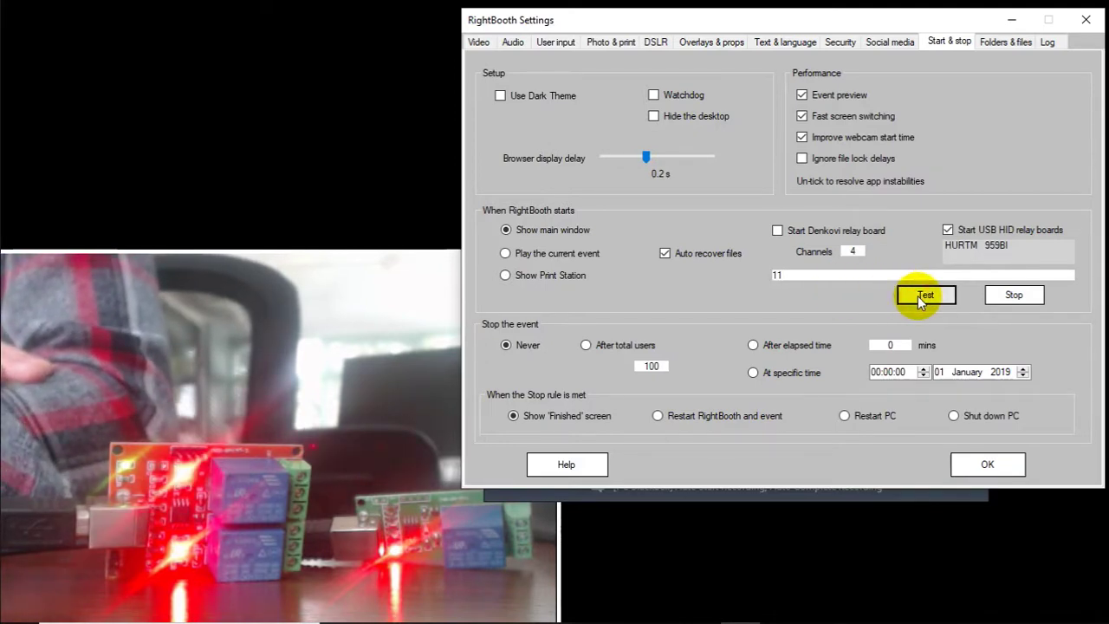
Step: Change the relay test command to 10 and run it to keep only the first relay on
{"action": "left_click", "coordinate": [857, 275]}
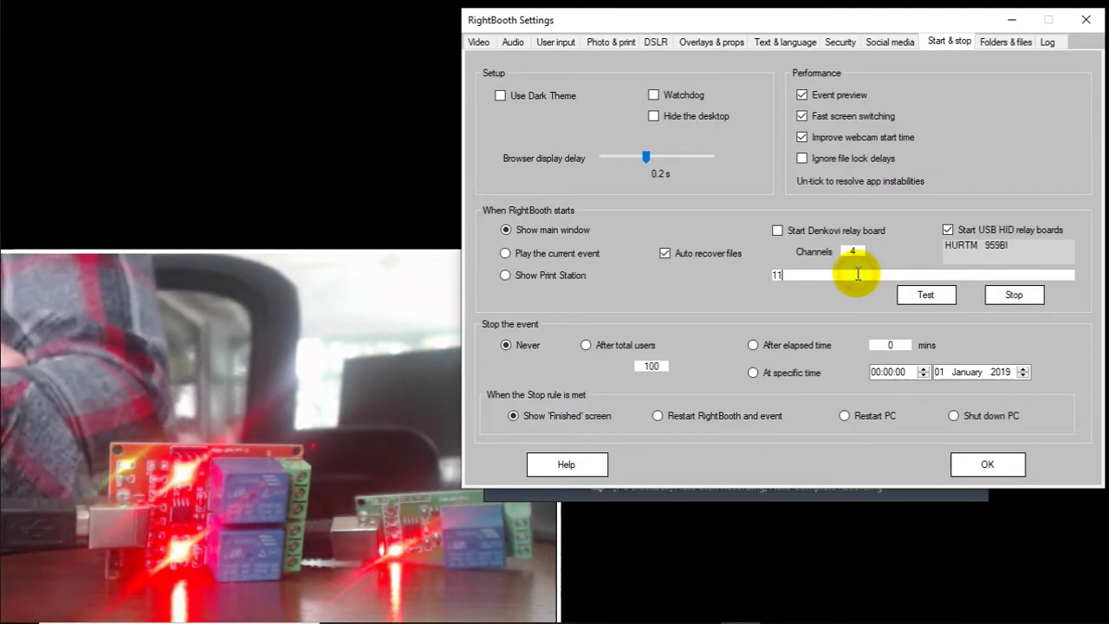
{"action": "key", "text": "BackSpace"}
{"action": "type", "text": "0"}
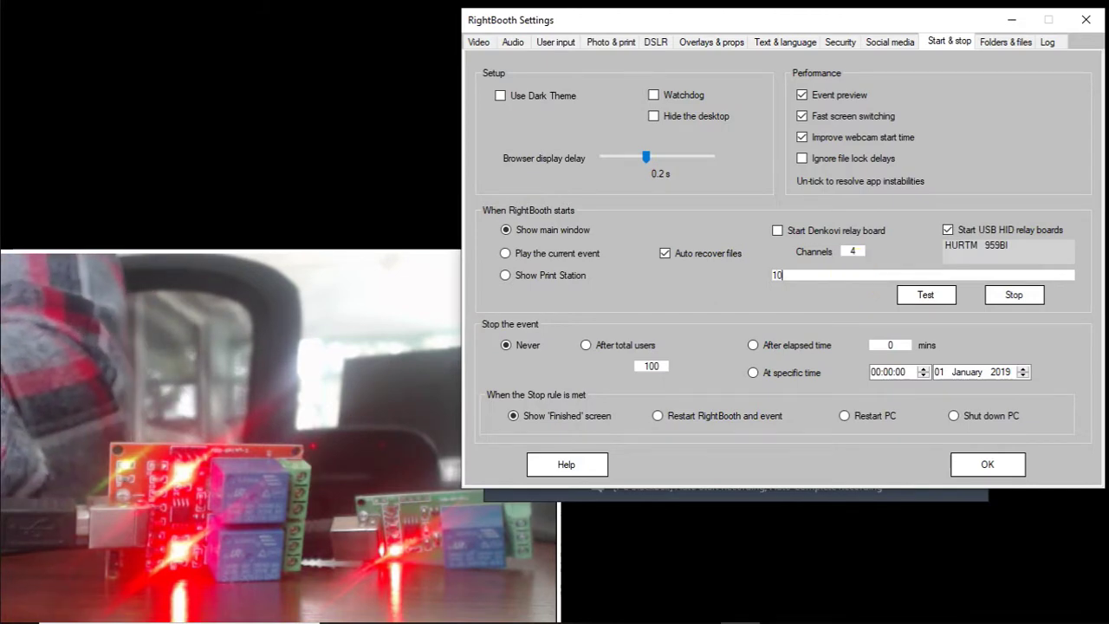
{"action": "left_click", "coordinate": [912, 296]}
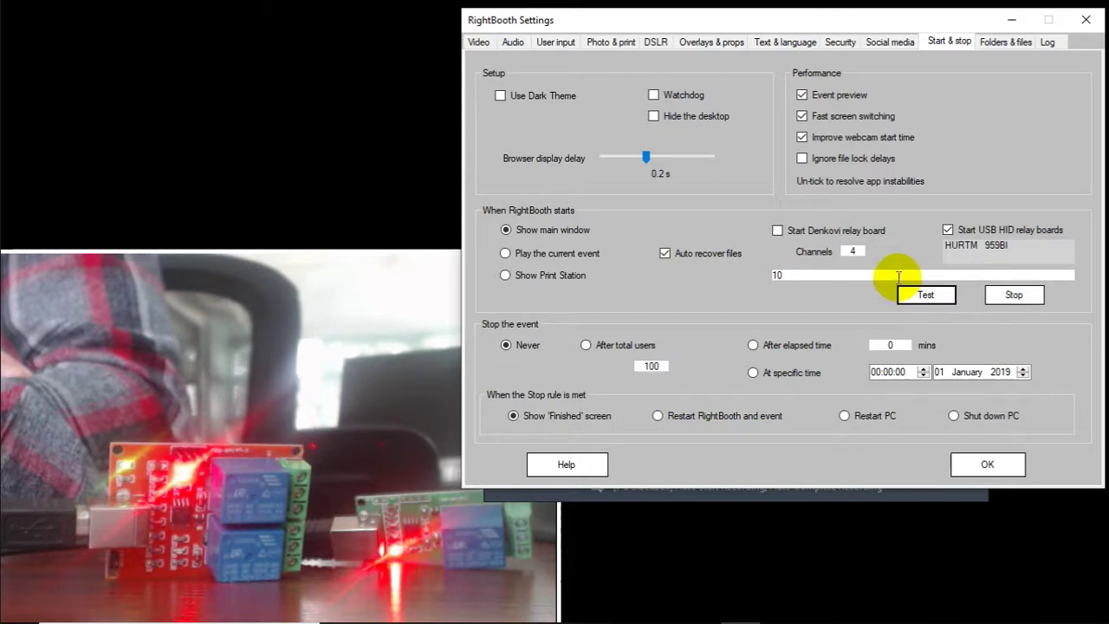
Step: Replace the relay test command with 00 and run it to turn off both relays
{"action": "left_click", "coordinate": [898, 275]}
{"action": "key", "text": "BackSpace"}
{"action": "key", "text": "BackSpace"}
{"action": "type", "text": "00"}
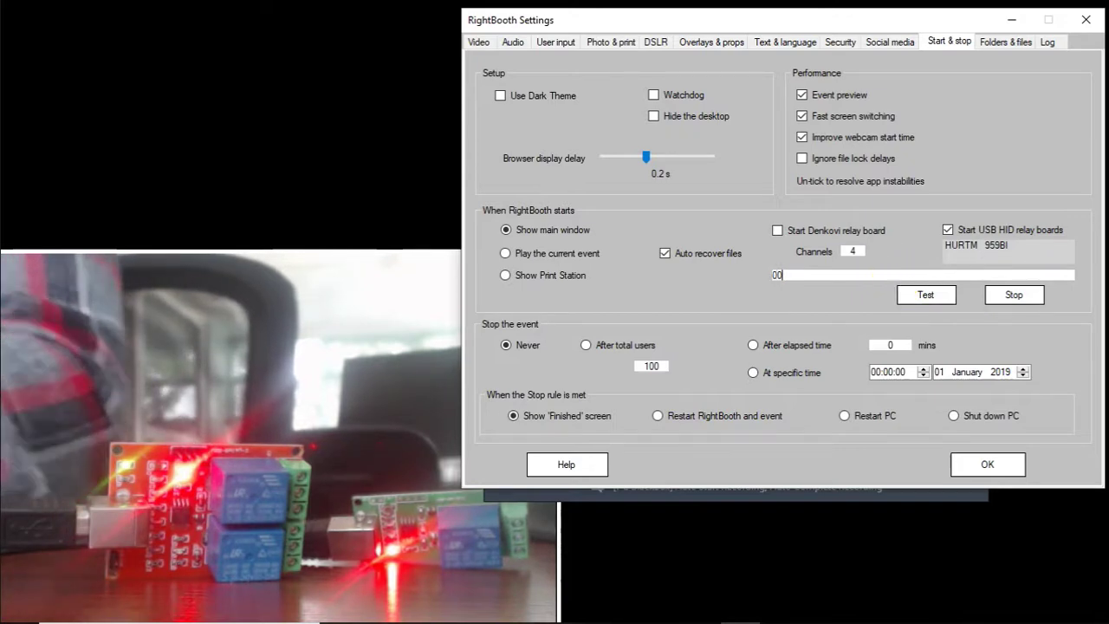
{"action": "left_click", "coordinate": [935, 303]}
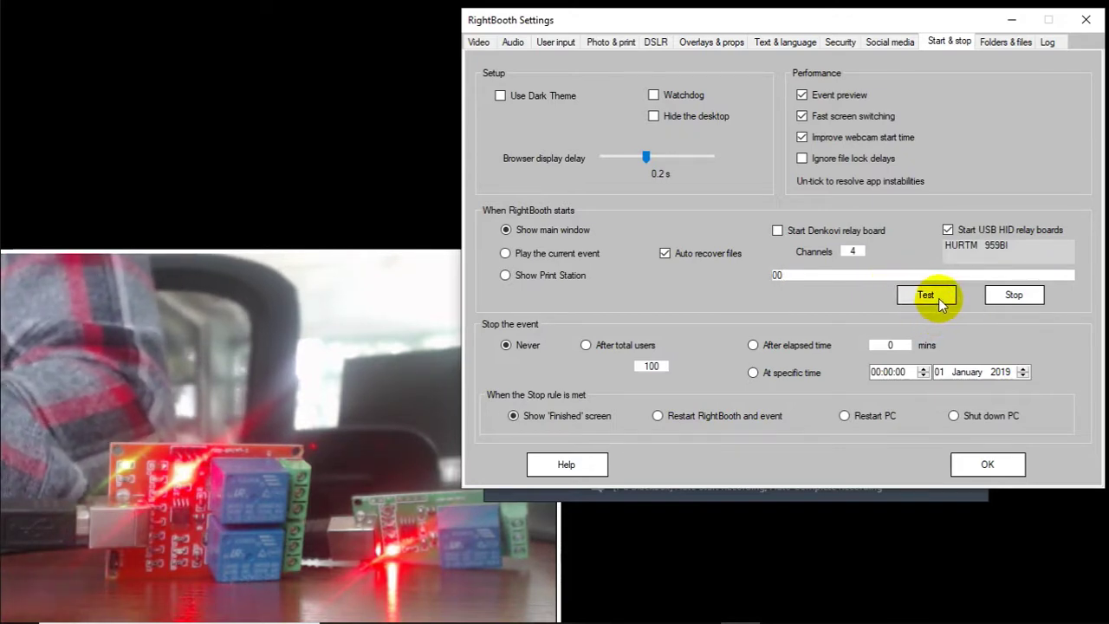
{"action": "left_click", "coordinate": [942, 303]}
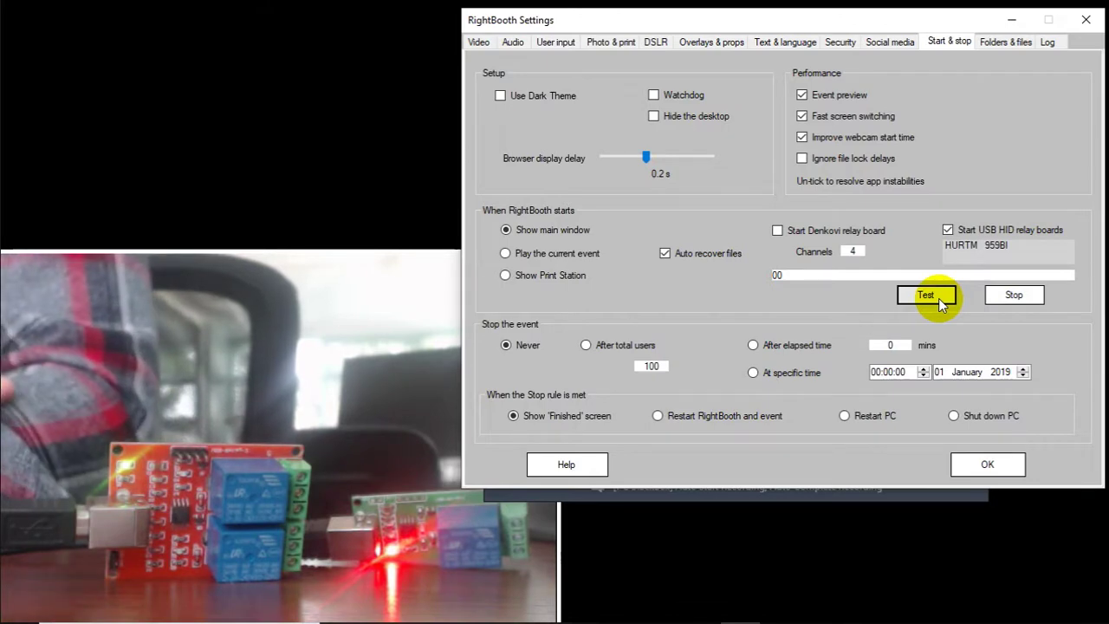
Step: Address the single-relay board by its ID with the command 959BI 1 and test it to switch its relay on
{"action": "left_click", "coordinate": [907, 295]}
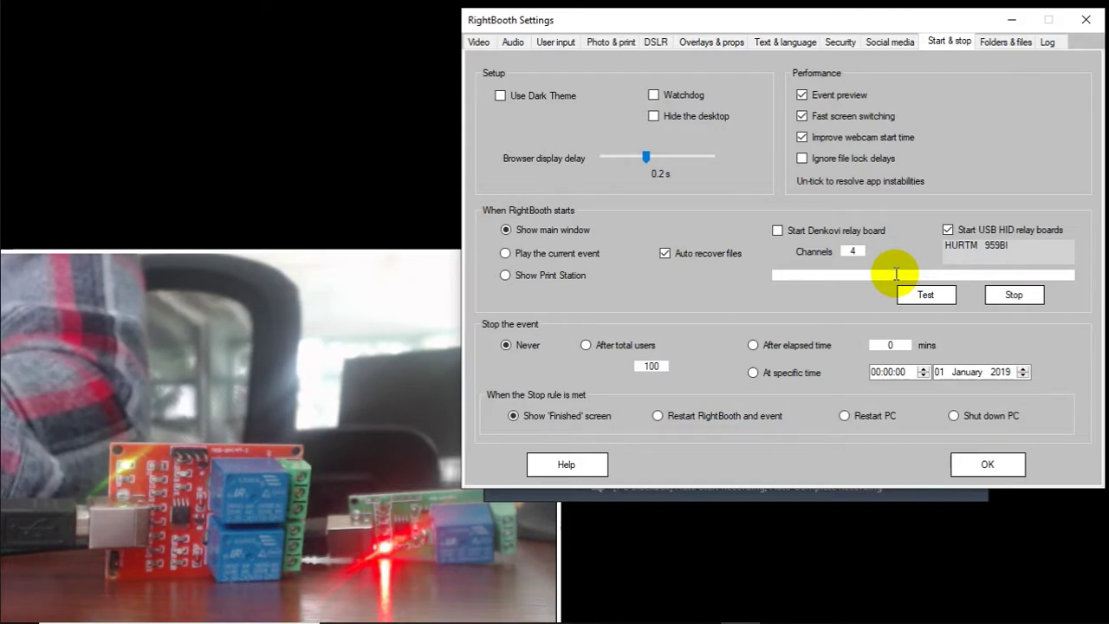
{"action": "type", "text": "9"}
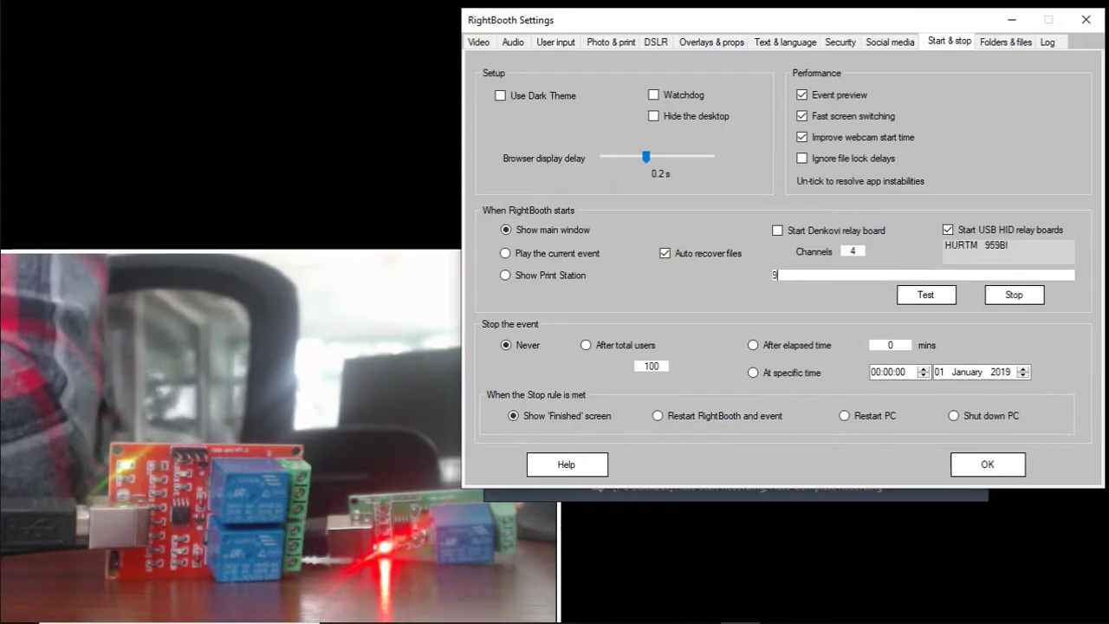
{"action": "type", "text": "59B"}
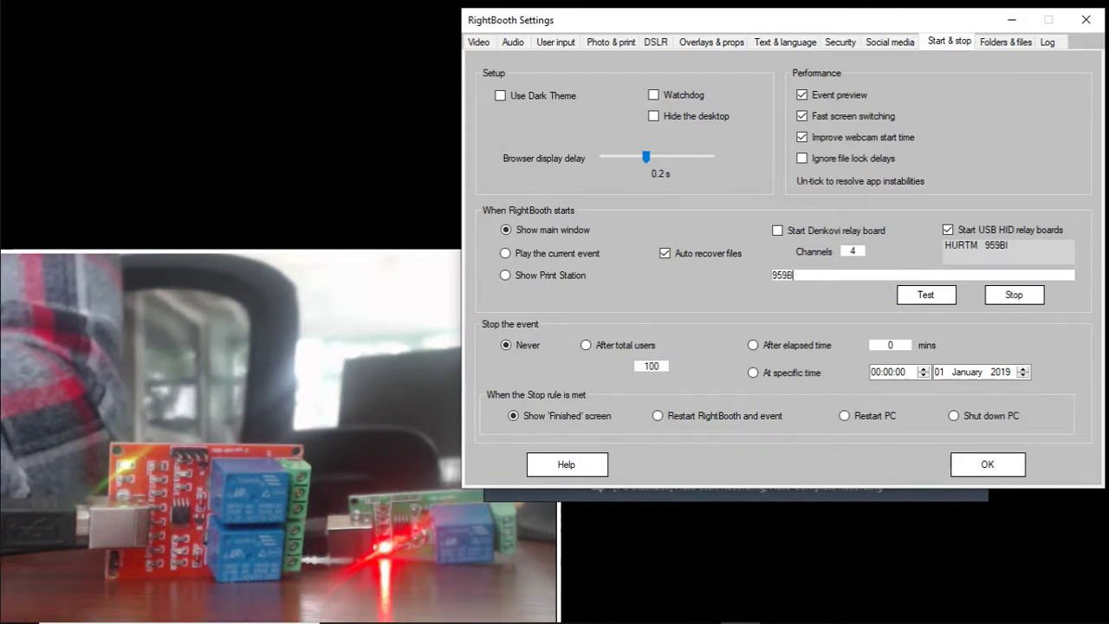
{"action": "type", "text": "I 1"}
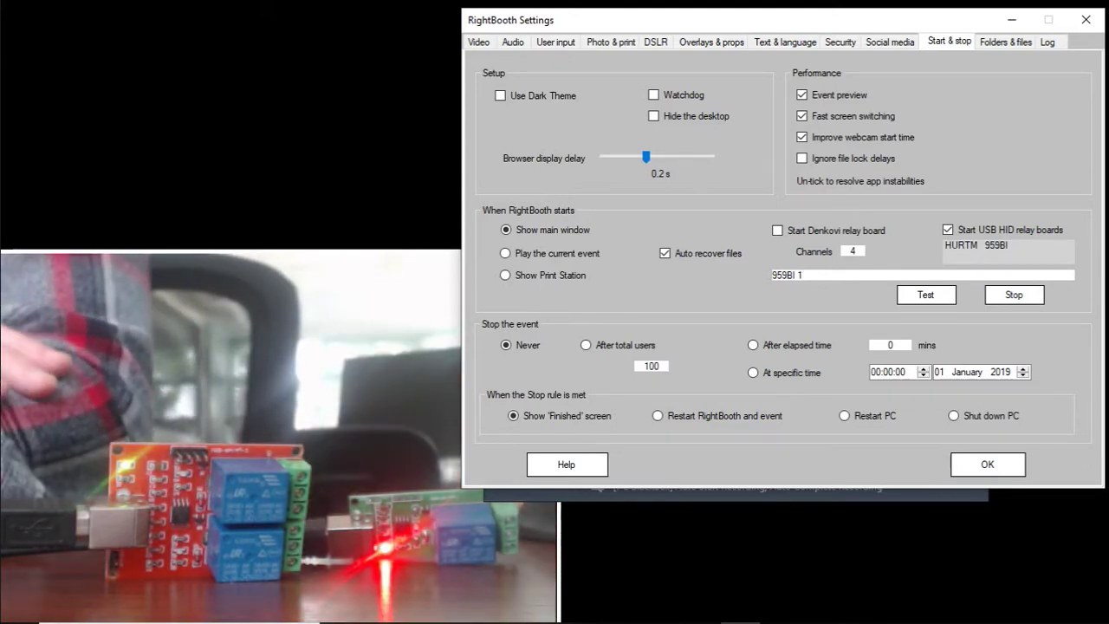
{"action": "left_click", "coordinate": [910, 297]}
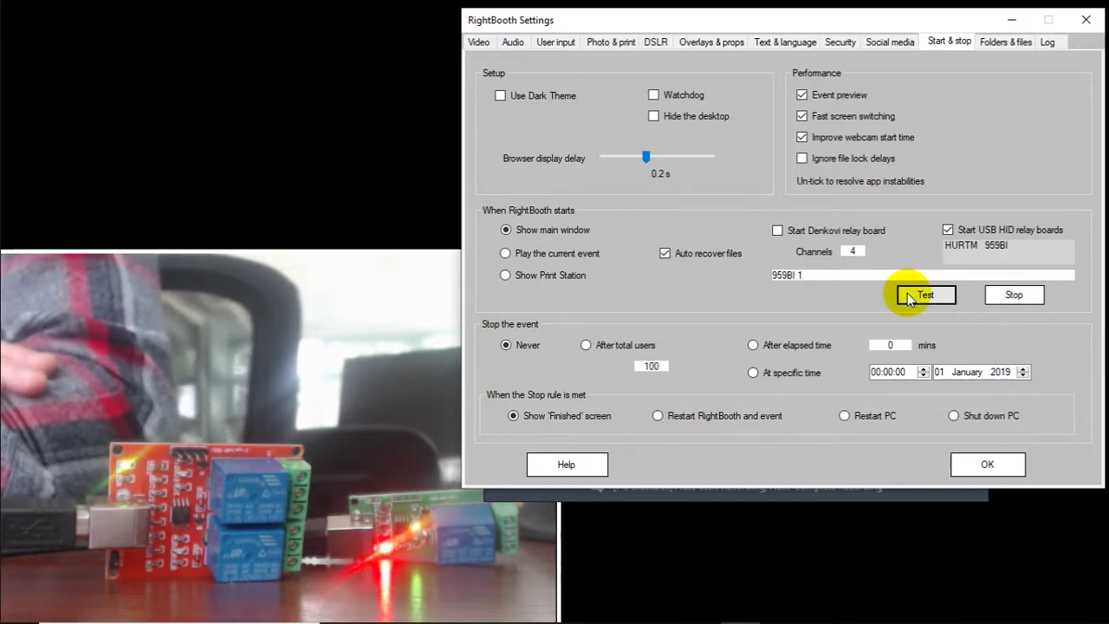
Step: Change the command to 959BI 0 and test it to switch the single-relay board off
{"action": "left_click", "coordinate": [904, 276]}
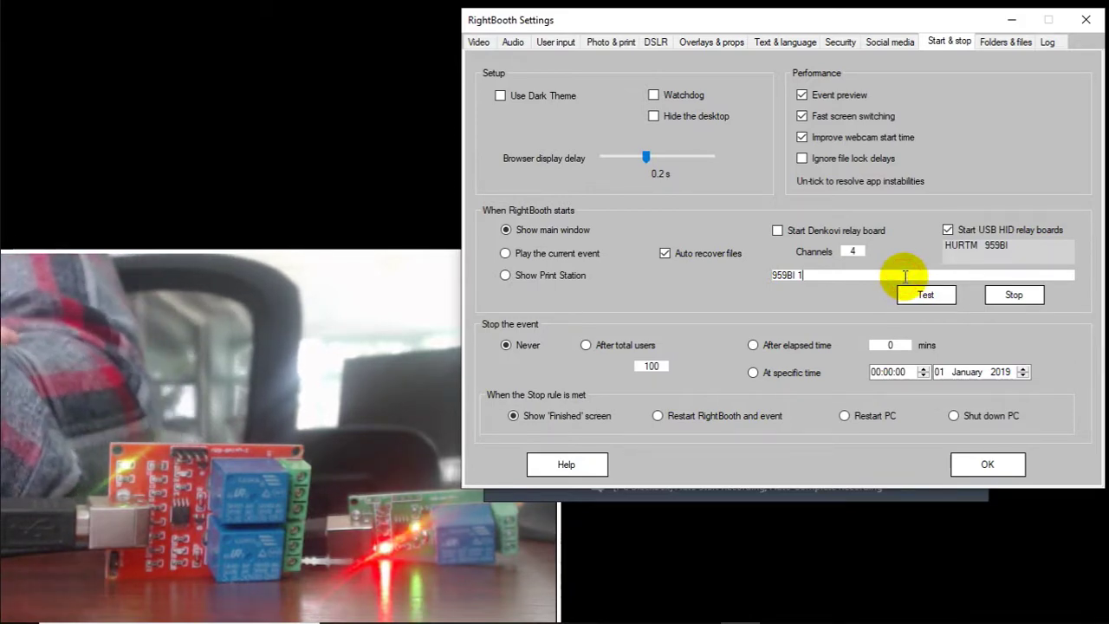
{"action": "type", "text": "0"}
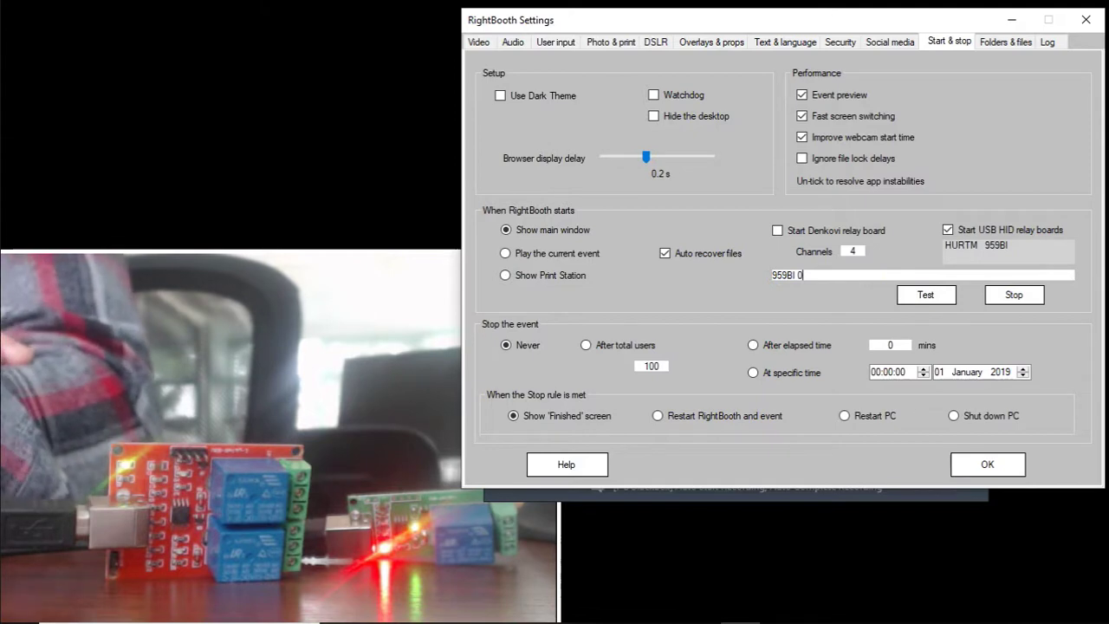
{"action": "left_click", "coordinate": [911, 298]}
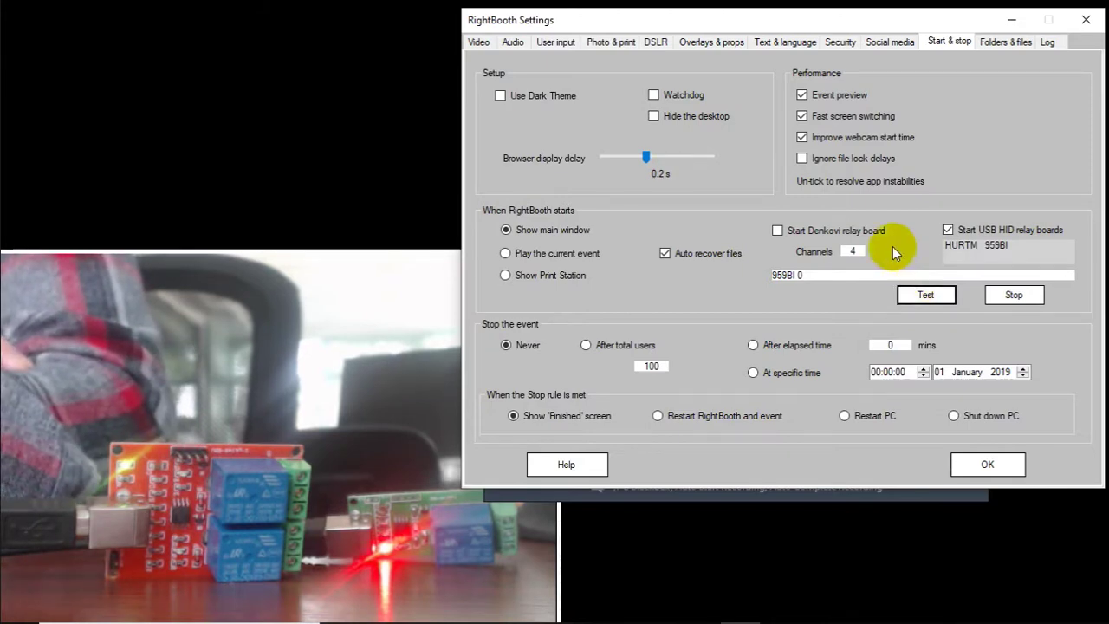
Step: Extend the command to HURTM 11 959BI 1 and test it to switch on all relays on both boards
{"action": "left_click", "coordinate": [890, 274]}
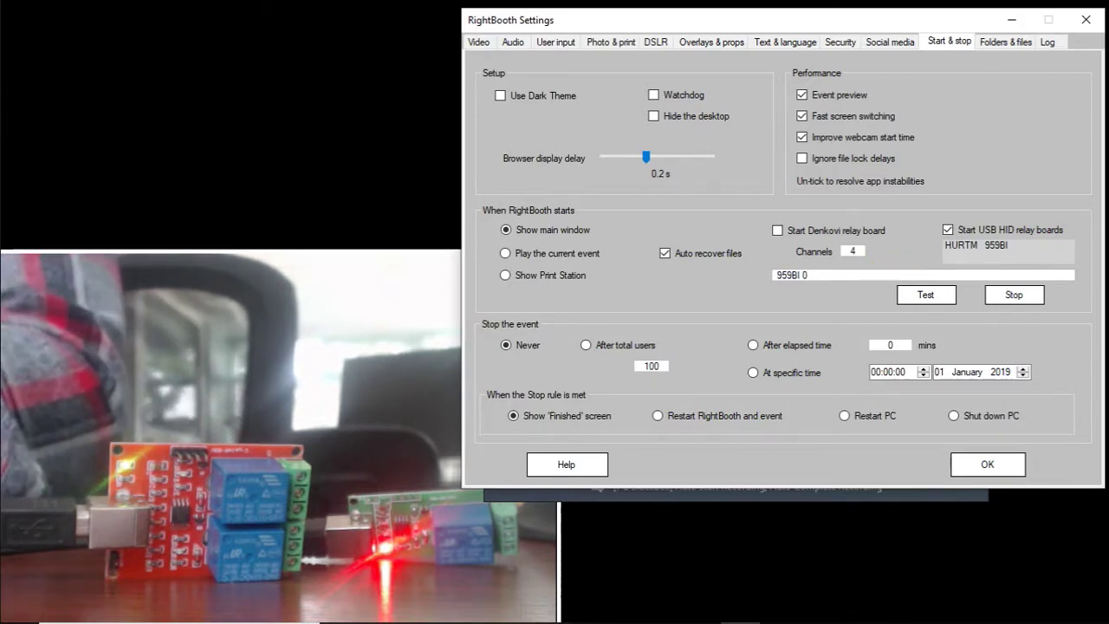
{"action": "type", "text": "HURT "}
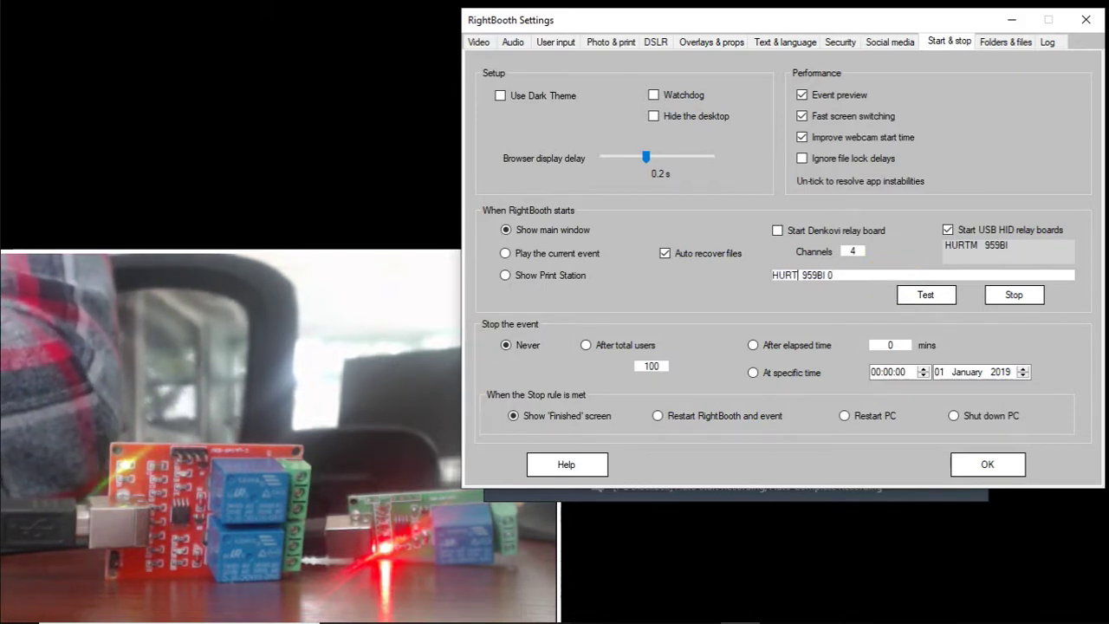
{"action": "type", "text": "M 11"}
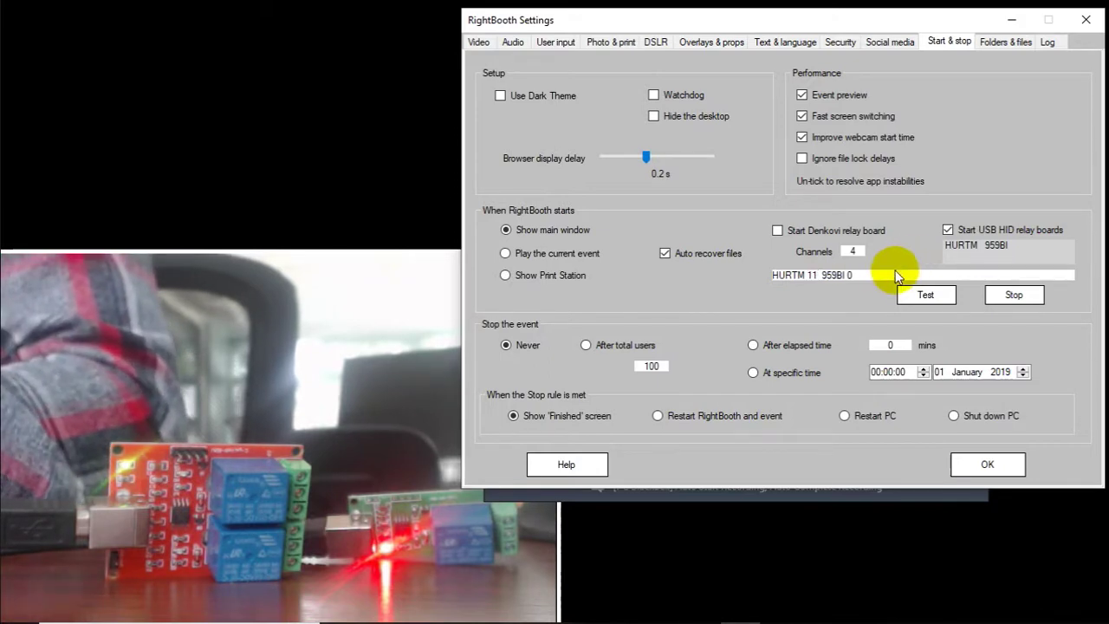
{"action": "left_click", "coordinate": [851, 276]}
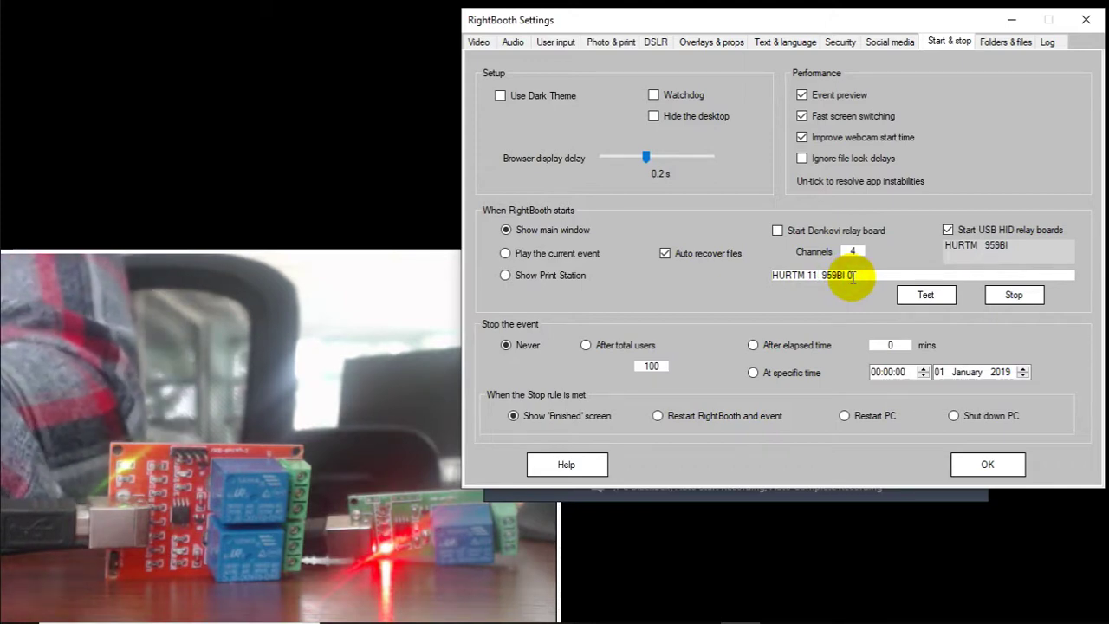
{"action": "key", "text": "BackSpace"}
{"action": "type", "text": "1"}
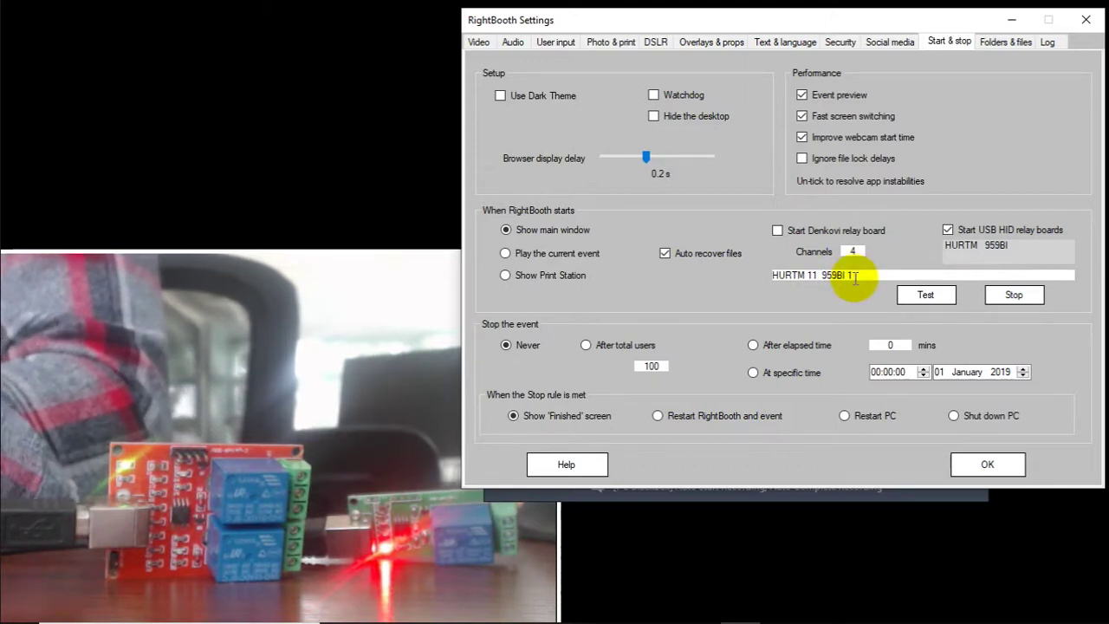
{"action": "left_click", "coordinate": [912, 294]}
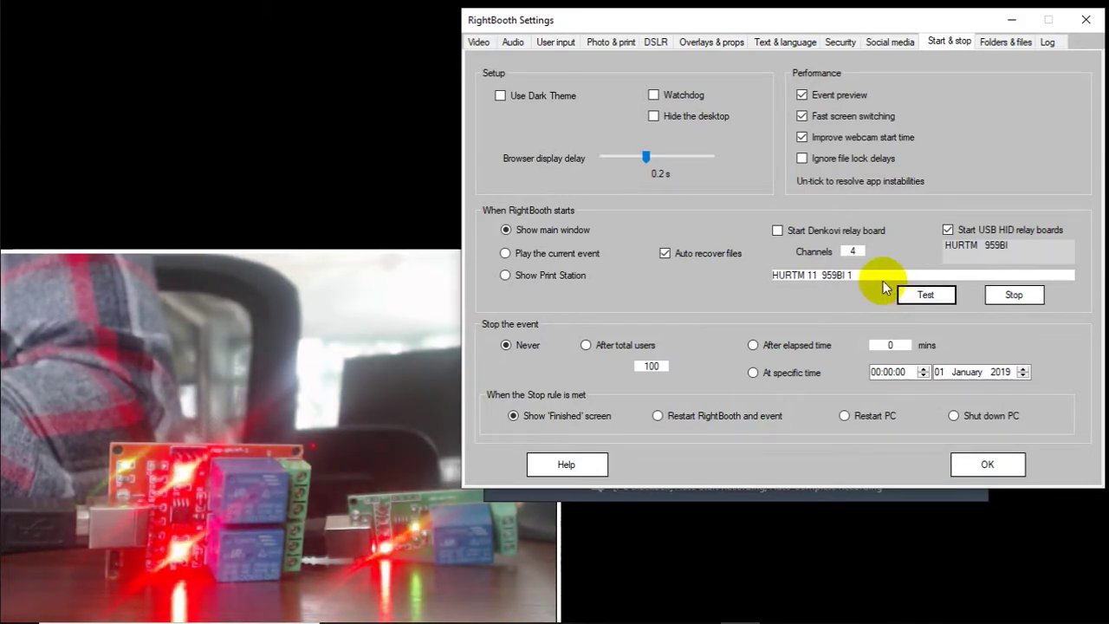
Step: Change the combined command to HURTM 00 959BI 0 and test it to switch off all relays on both boards
{"action": "left_click", "coordinate": [856, 275]}
{"action": "key", "text": "BackSpace"}
{"action": "type", "text": "0"}
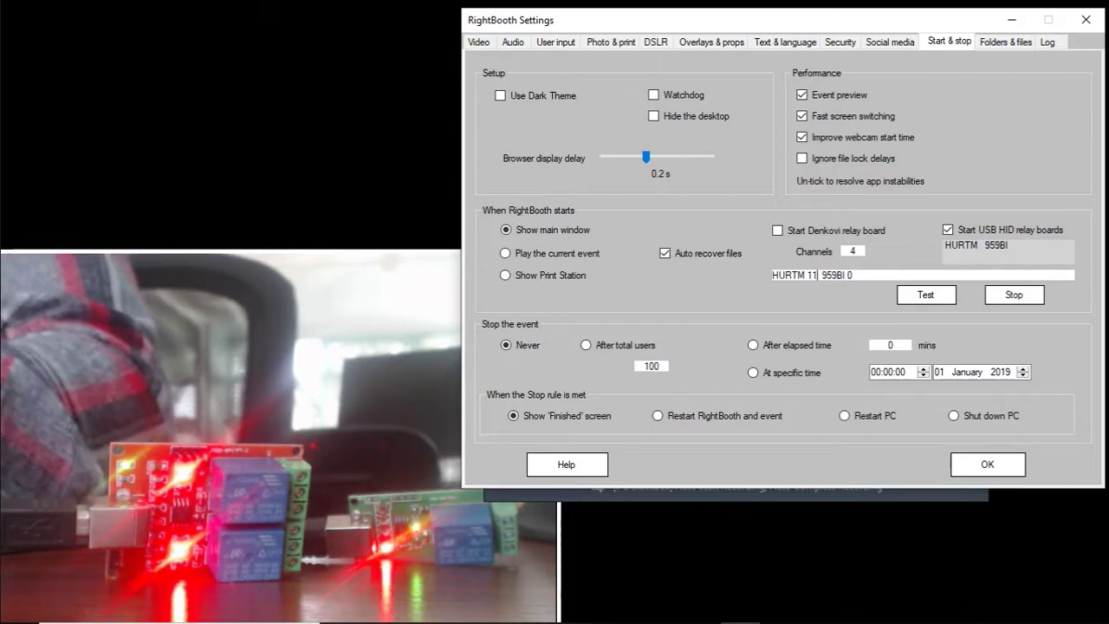
{"action": "key", "text": "BackSpace"}
{"action": "key", "text": "BackSpace"}
{"action": "type", "text": "00"}
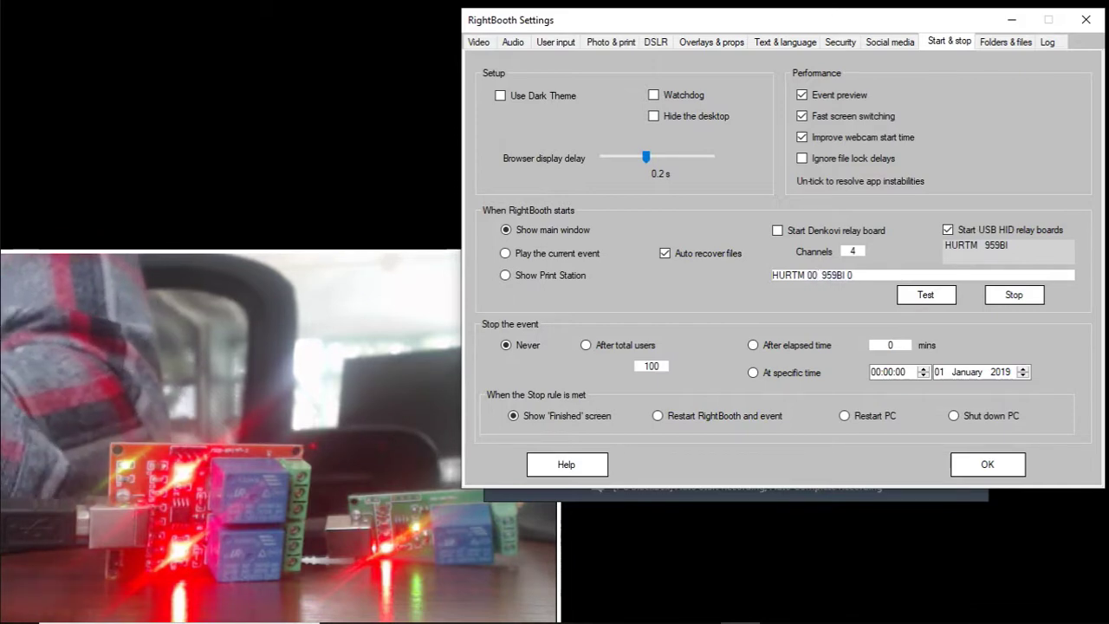
{"action": "left_click", "coordinate": [928, 299]}
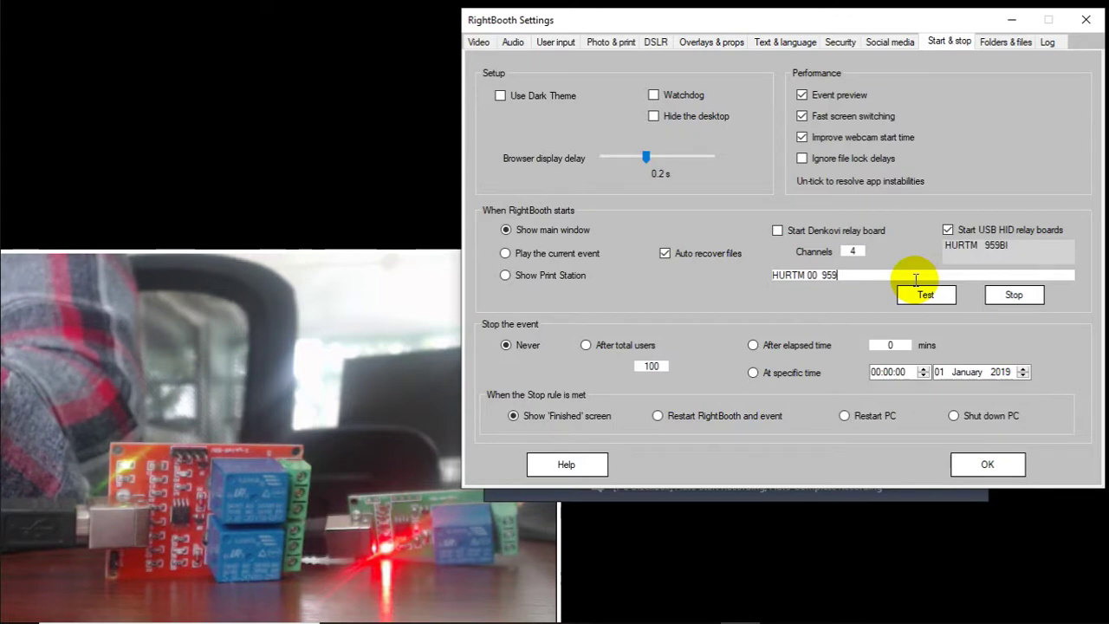
Step: Change the command to HURTM 11 W 1500 00 and test it to switch the two-relay board on, wait, and switch it off
{"action": "key", "text": "BackSpace"}
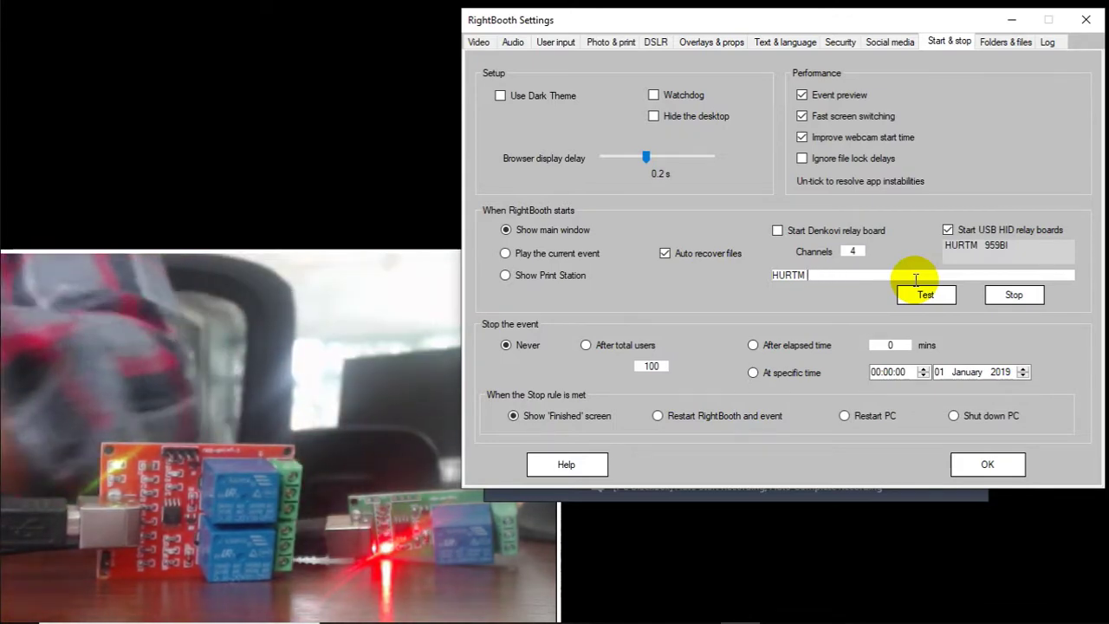
{"action": "type", "text": "11"}
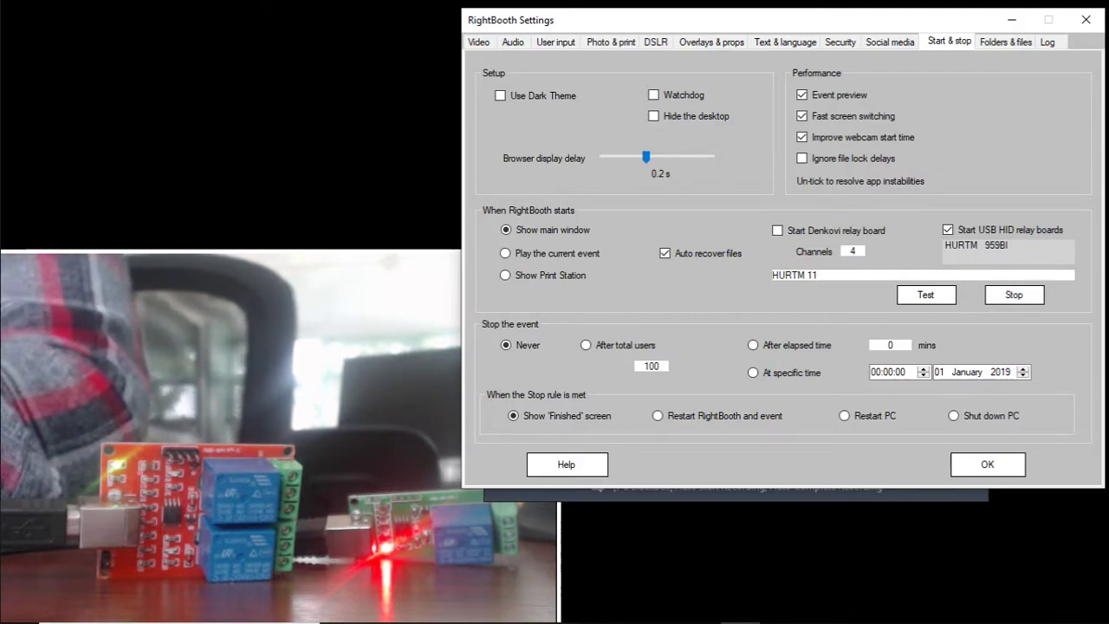
{"action": "type", "text": "  W  15"}
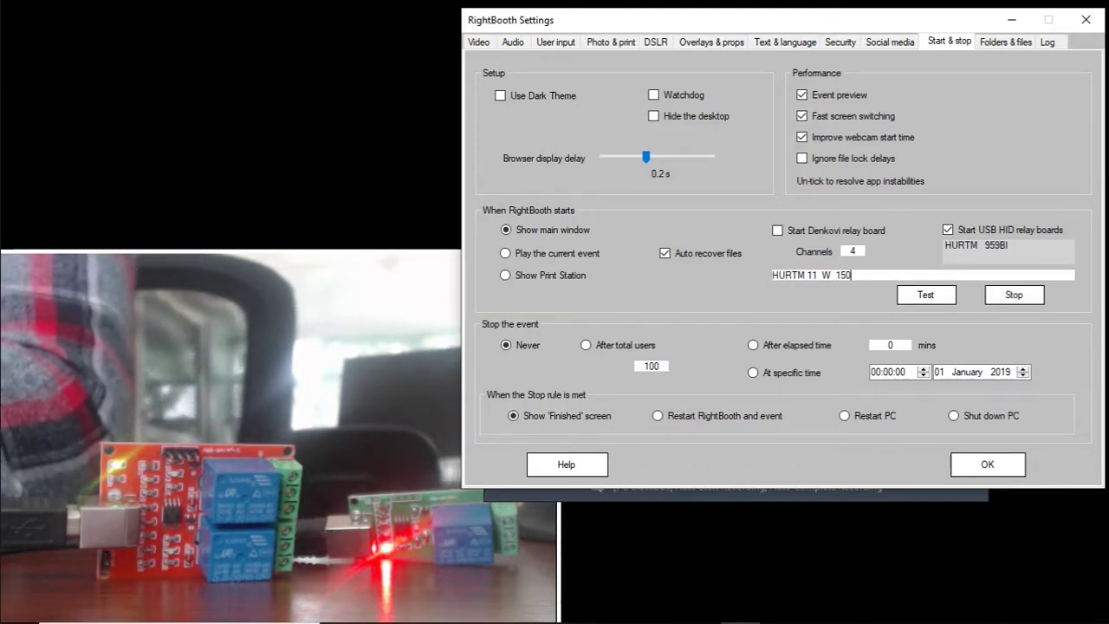
{"action": "type", "text": "0"}
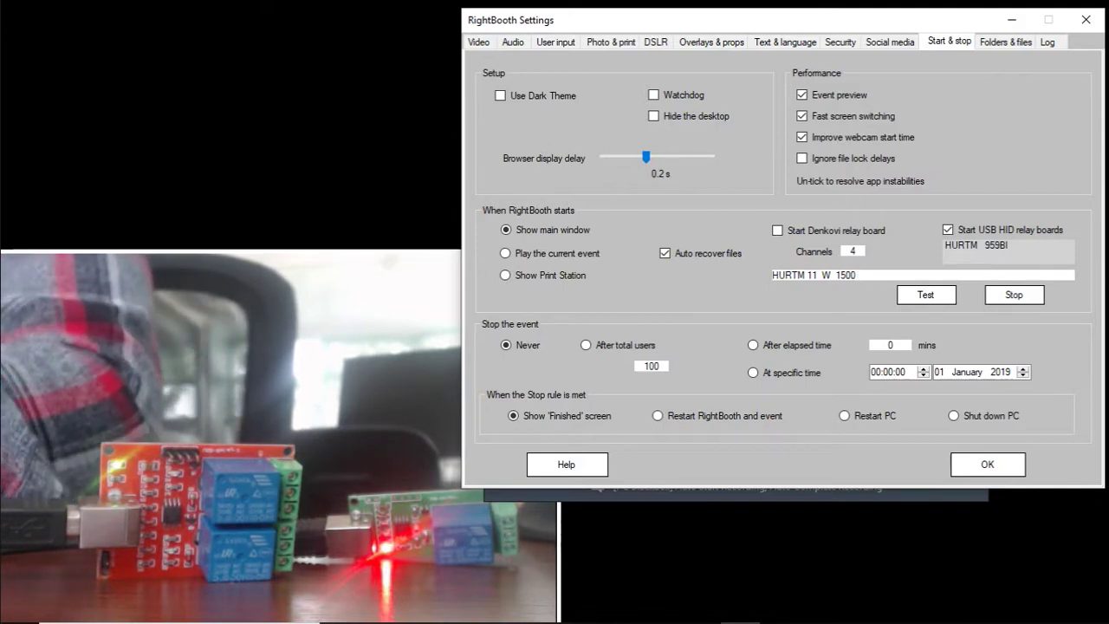
{"action": "type", "text": " 00"}
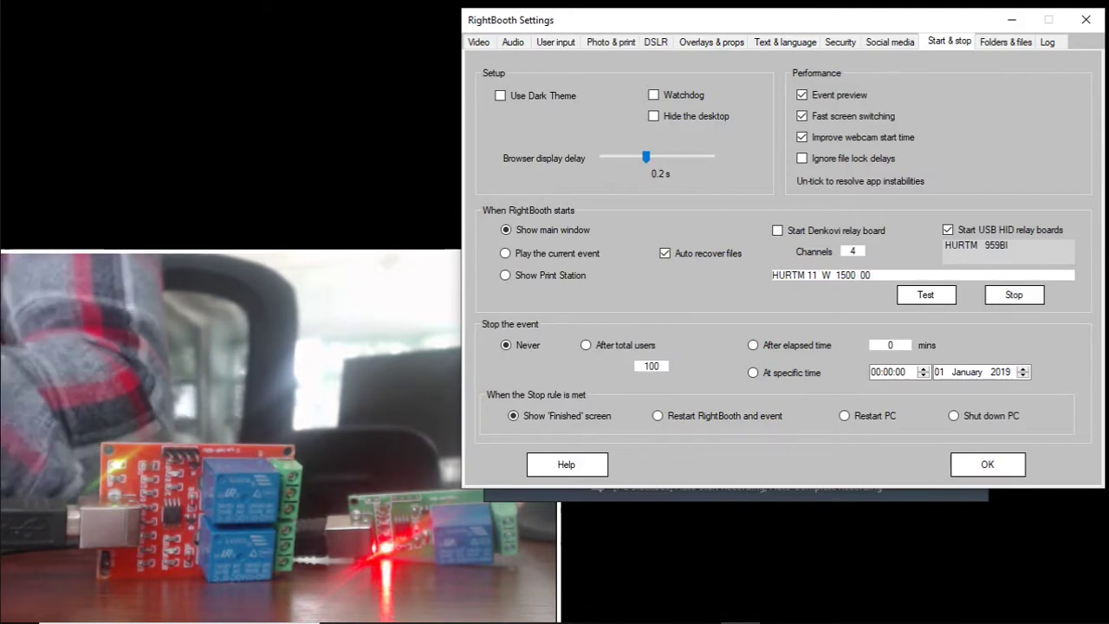
{"action": "key", "text": "Left"}
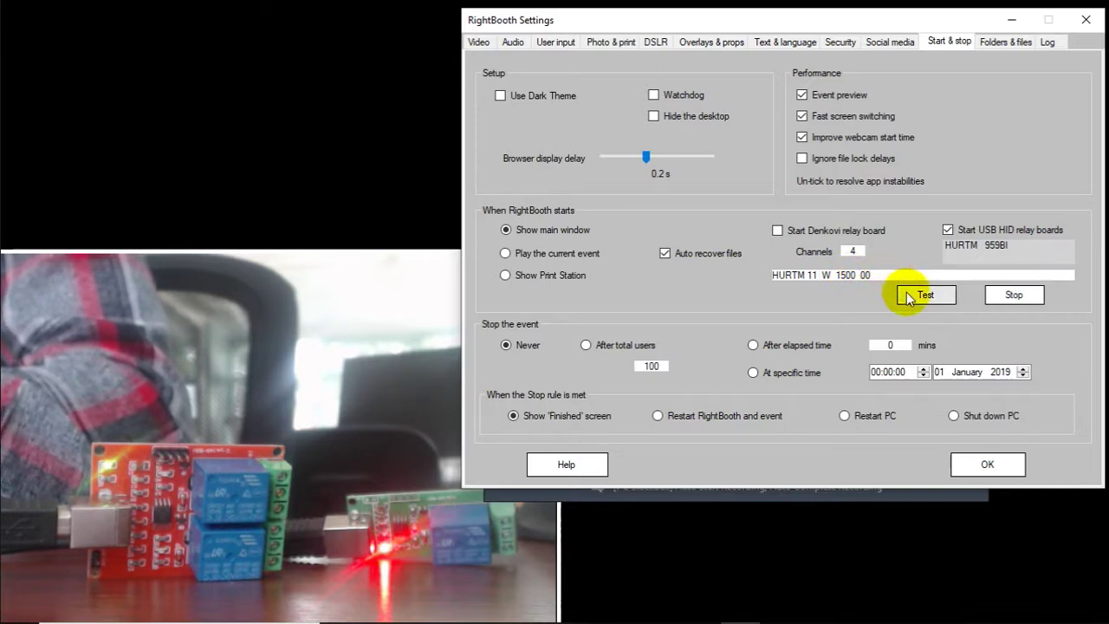
{"action": "left_click", "coordinate": [909, 296]}
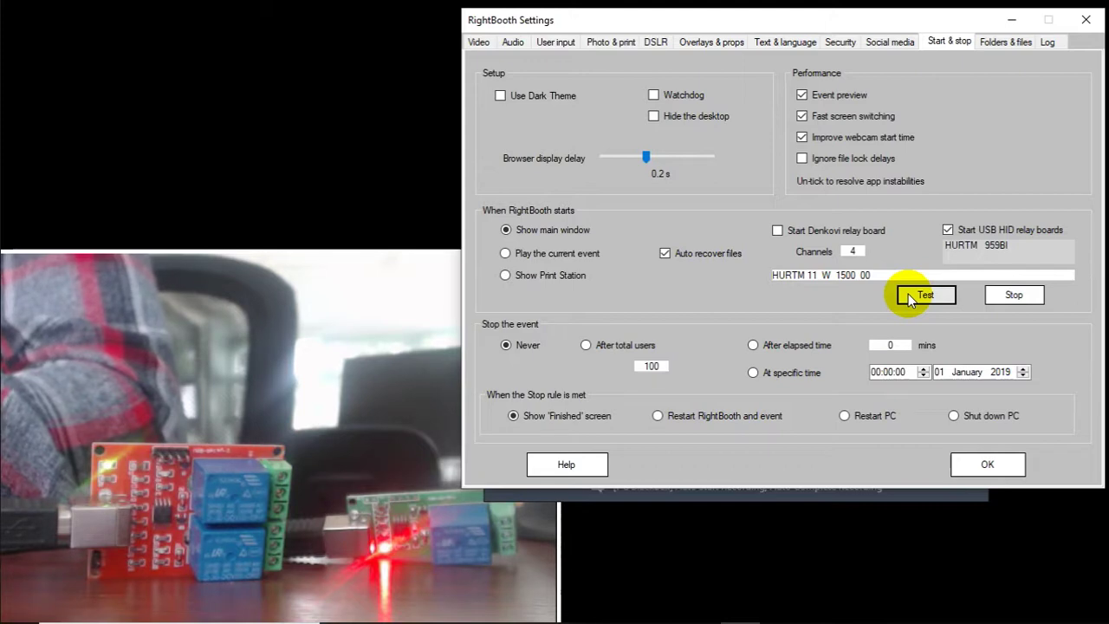
Step: Shorten the wait to 500, append W 500 R to repeat the on/off sequence, then test it and stop it
{"action": "left_click", "coordinate": [901, 274]}
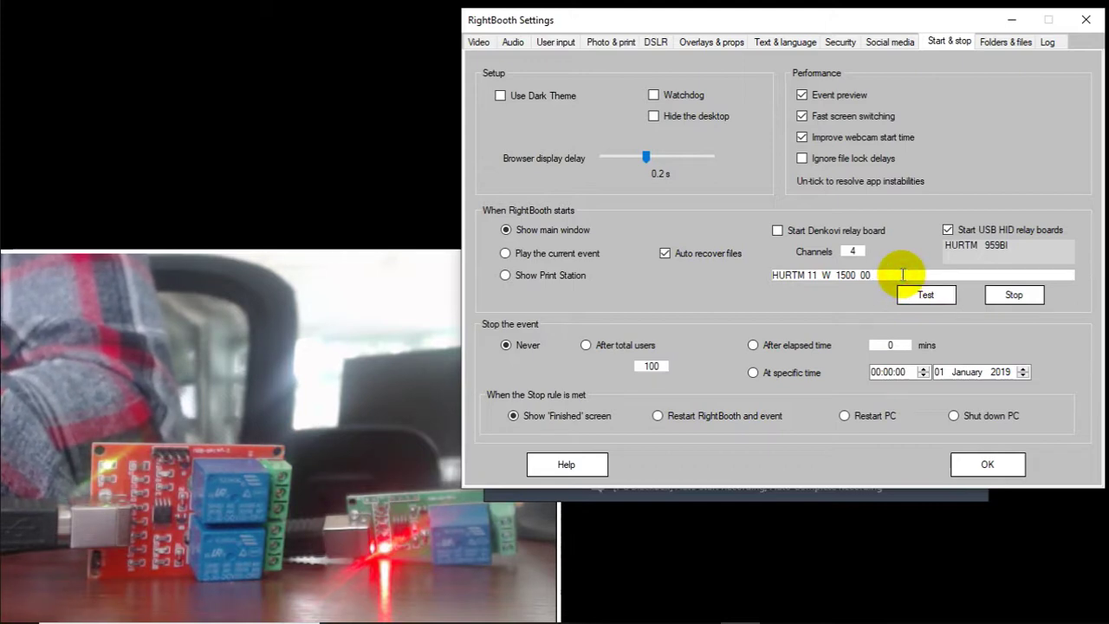
{"action": "double_click", "coordinate": [902, 274]}
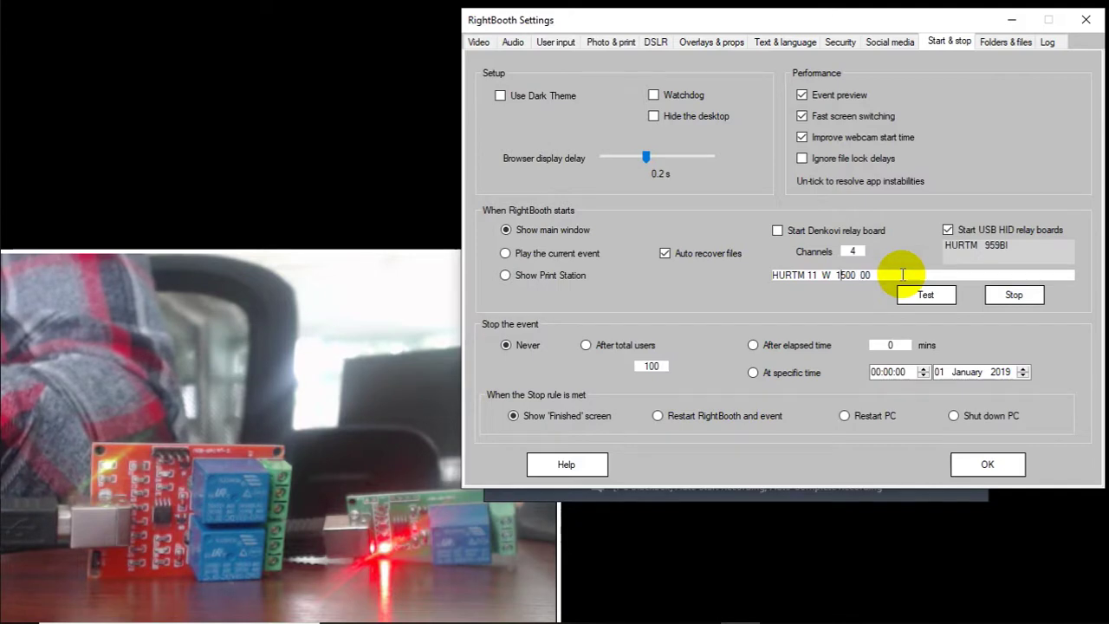
{"action": "key", "text": "BackSpace"}
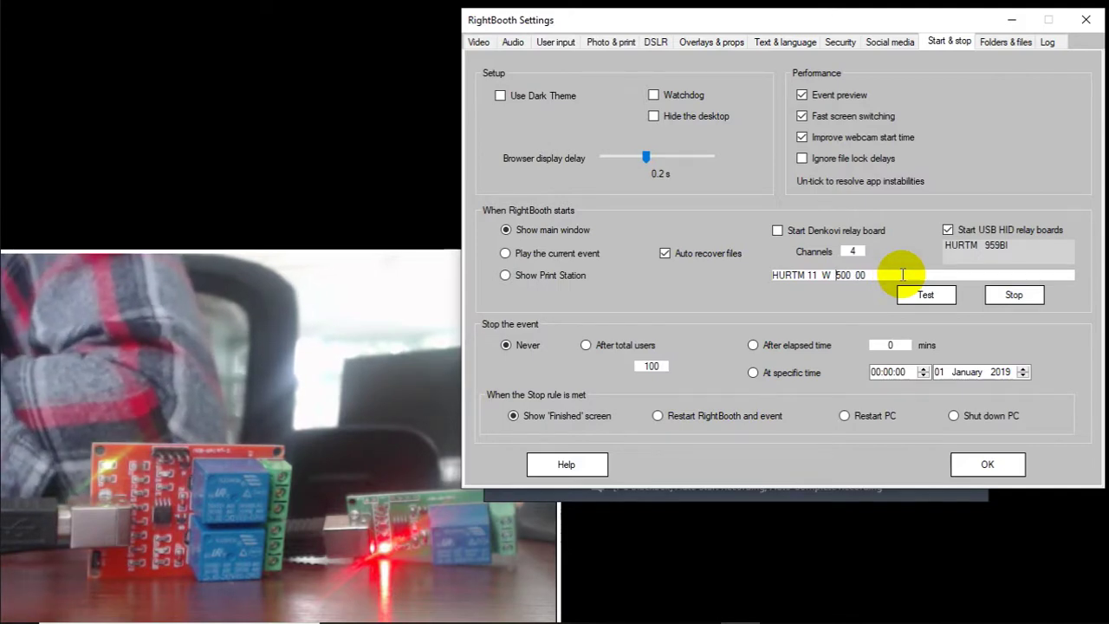
{"action": "left_click", "coordinate": [895, 275]}
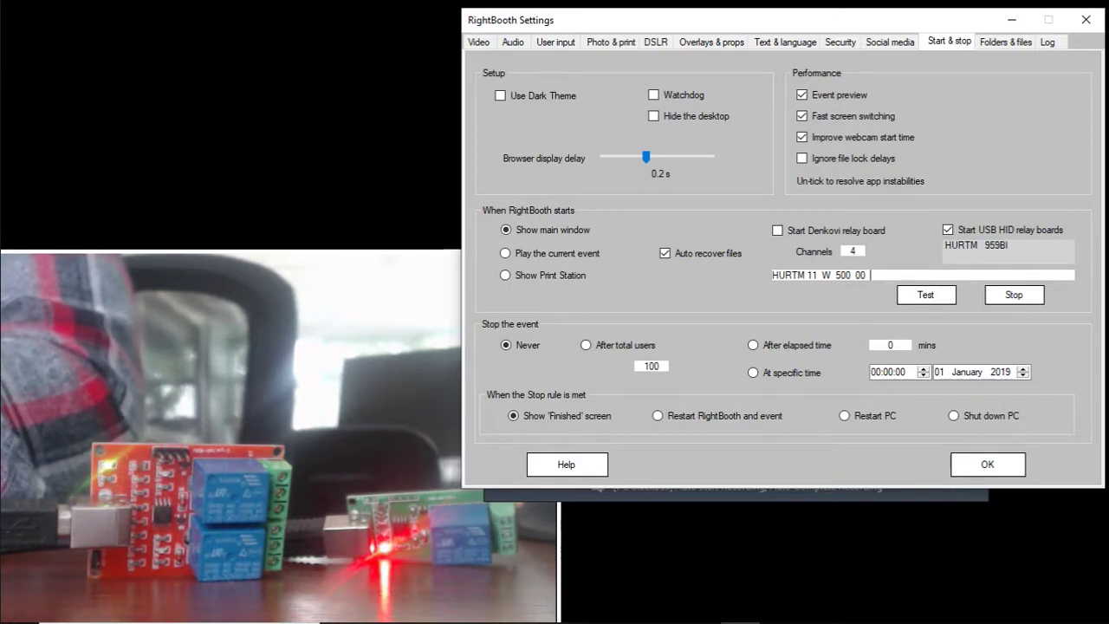
{"action": "type", "text": "W"}
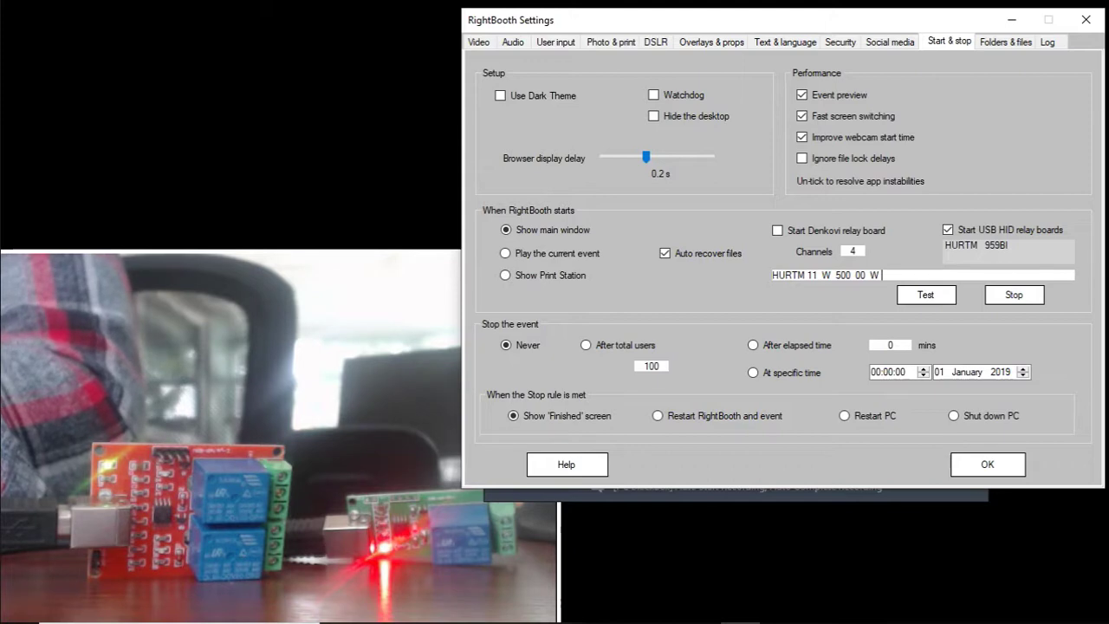
{"action": "type", "text": " 500  R"}
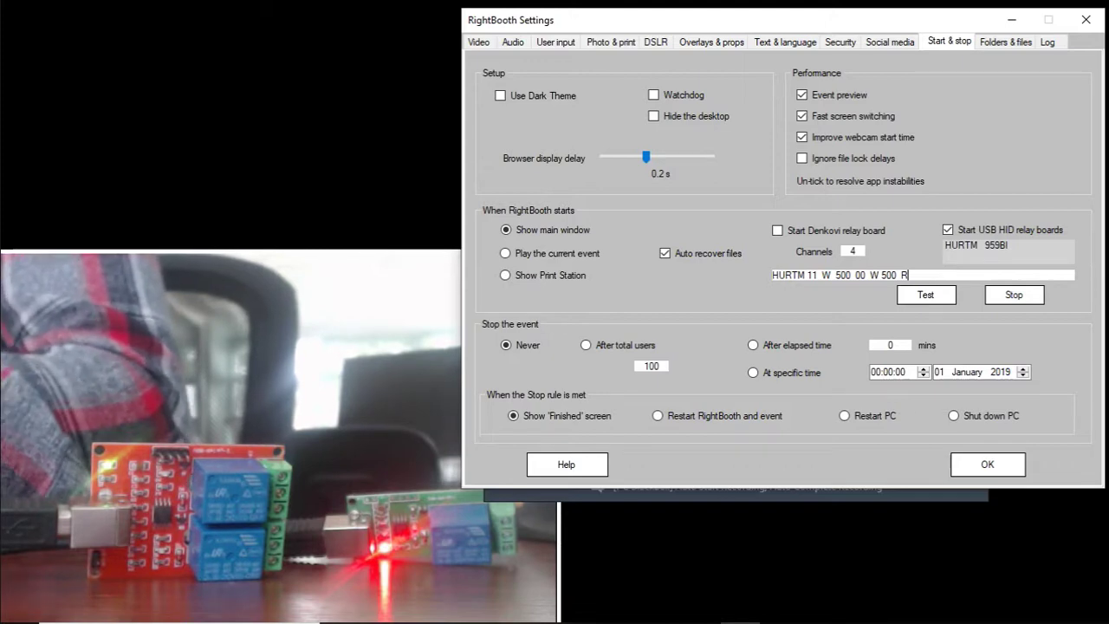
{"action": "left_click", "coordinate": [925, 296]}
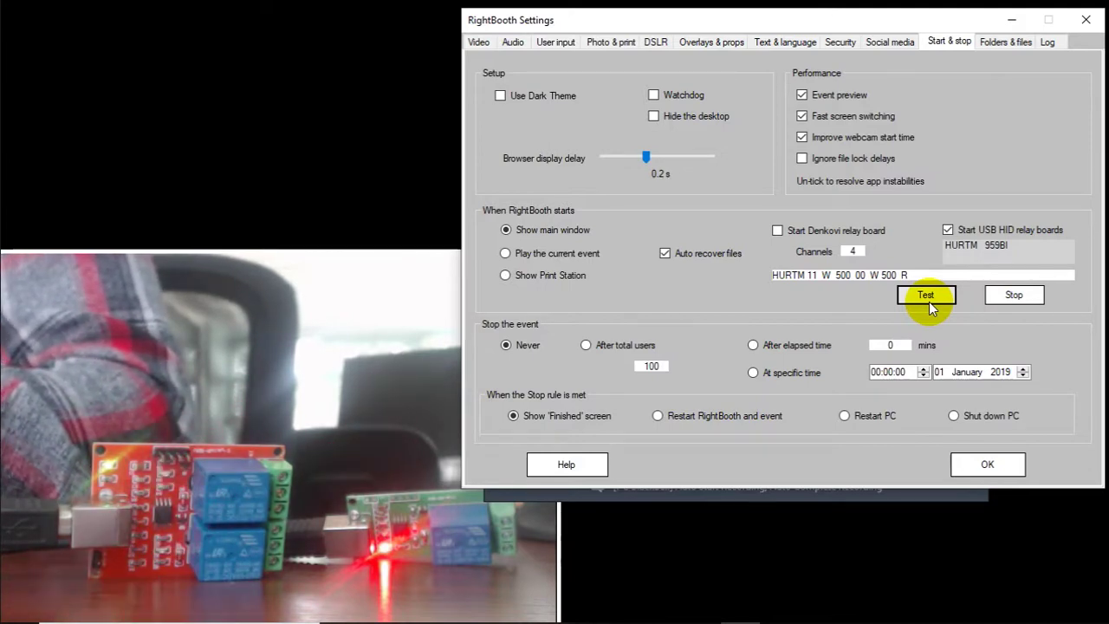
{"action": "left_click", "coordinate": [1005, 300]}
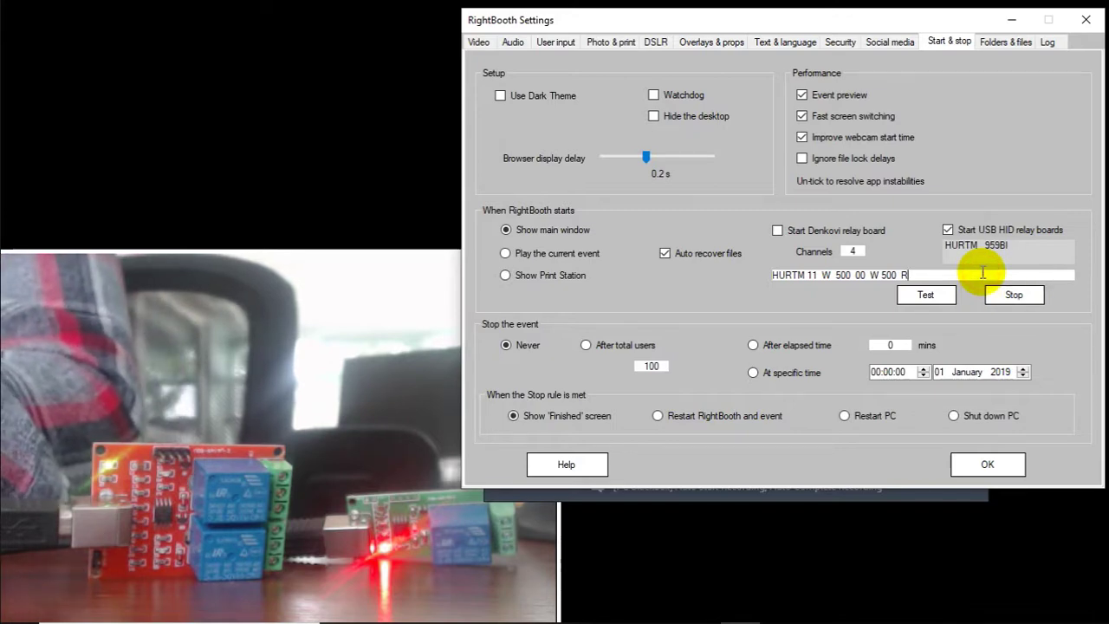
Step: Append the repeating sequence 959BI 1 W 1000 0 W 1000 R for the single-relay board, then test both boards and stop them
{"action": "left_click", "coordinate": [982, 274]}
{"action": "type", "text": "9"}
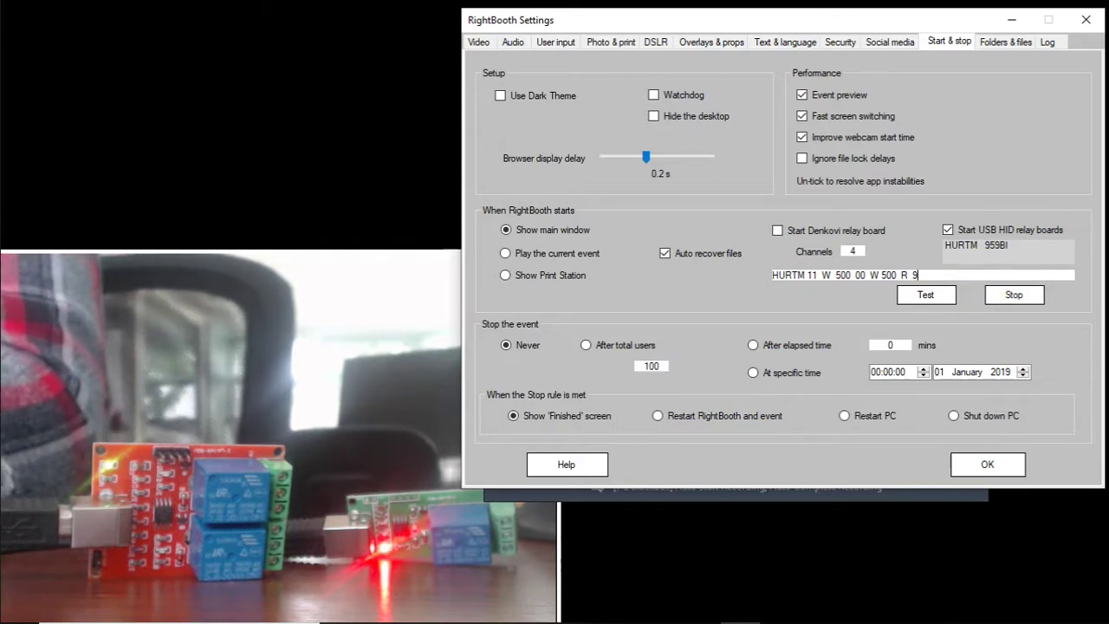
{"action": "type", "text": "59BI 1 W 1000 0"}
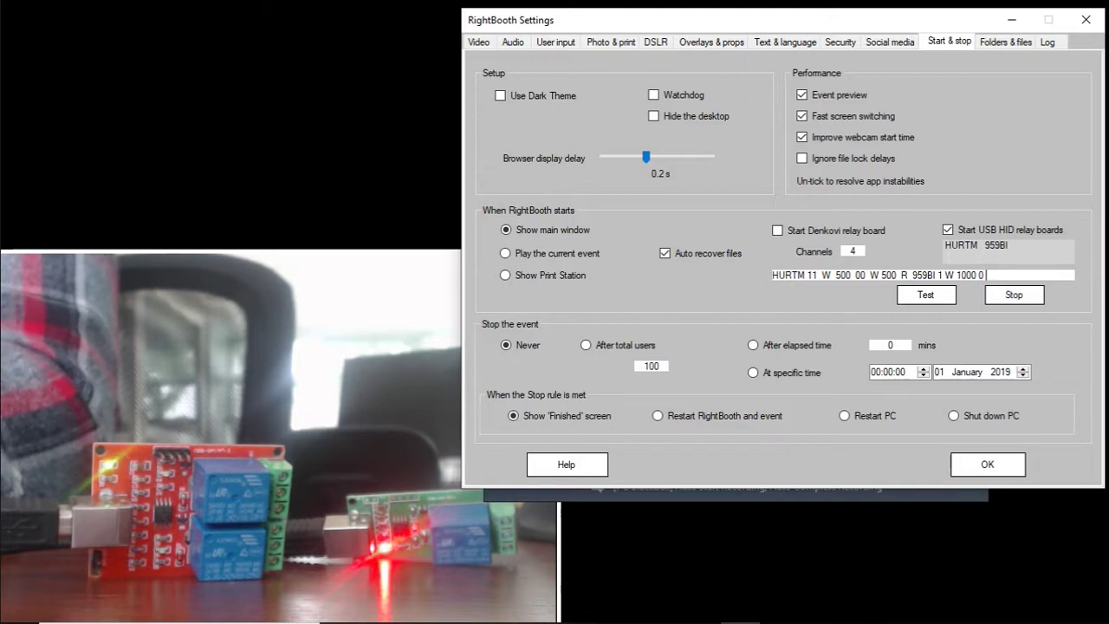
{"action": "type", "text": "W "}
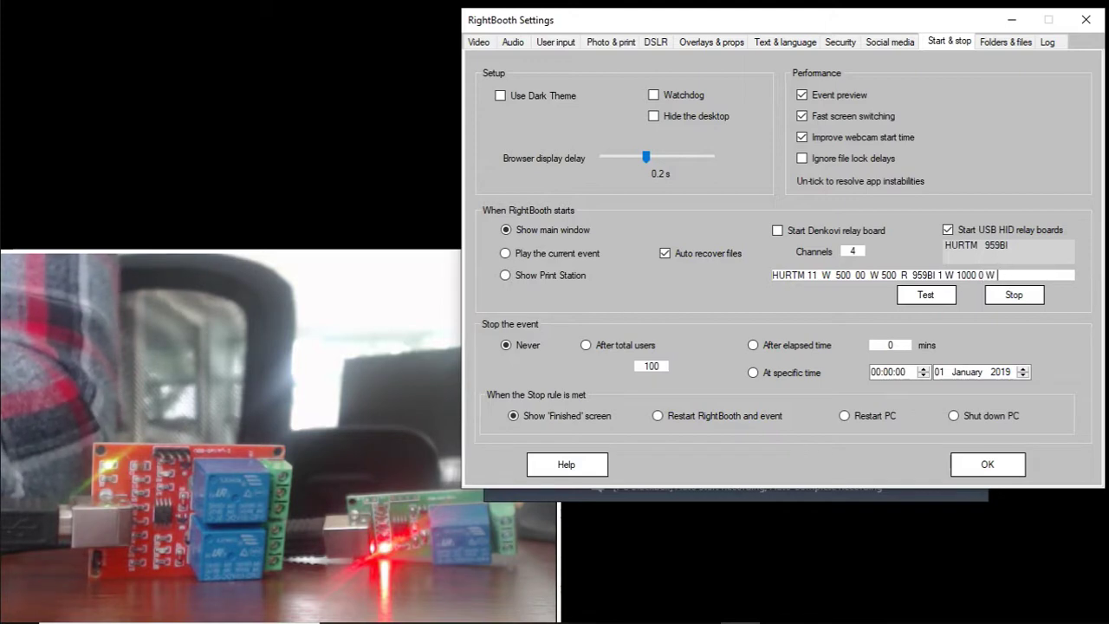
{"action": "type", "text": "1000"}
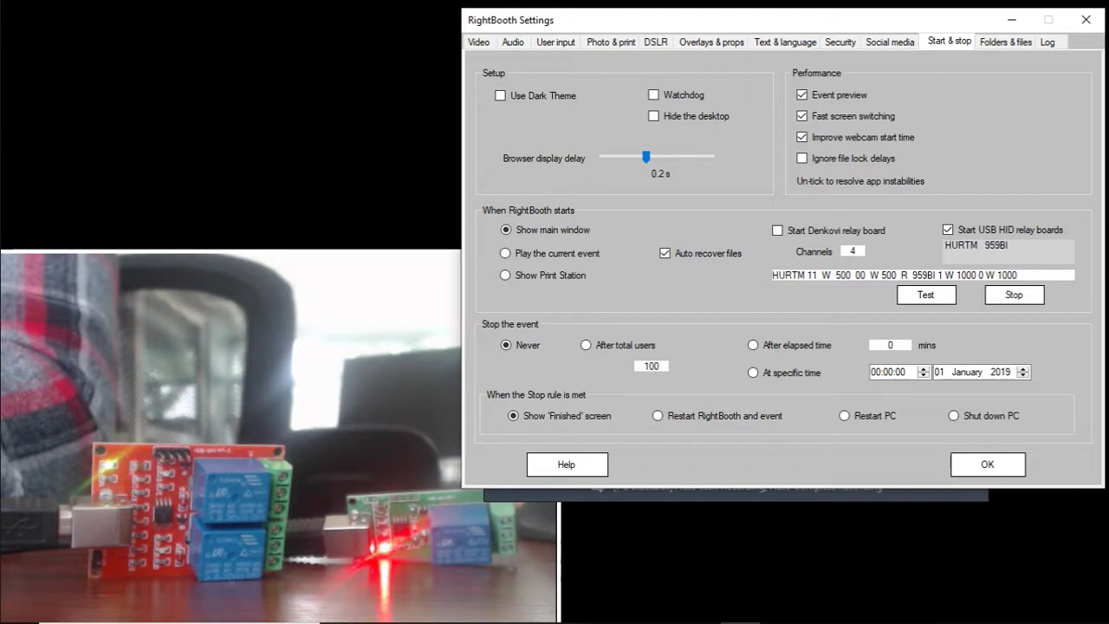
{"action": "type", "text": " R"}
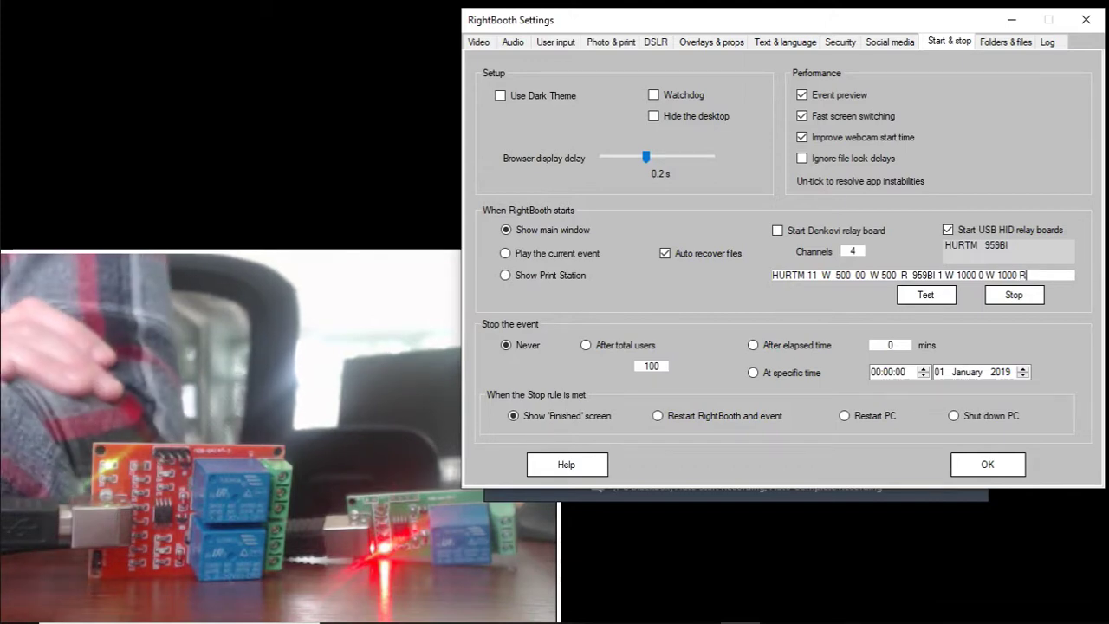
{"action": "left_click", "coordinate": [925, 296]}
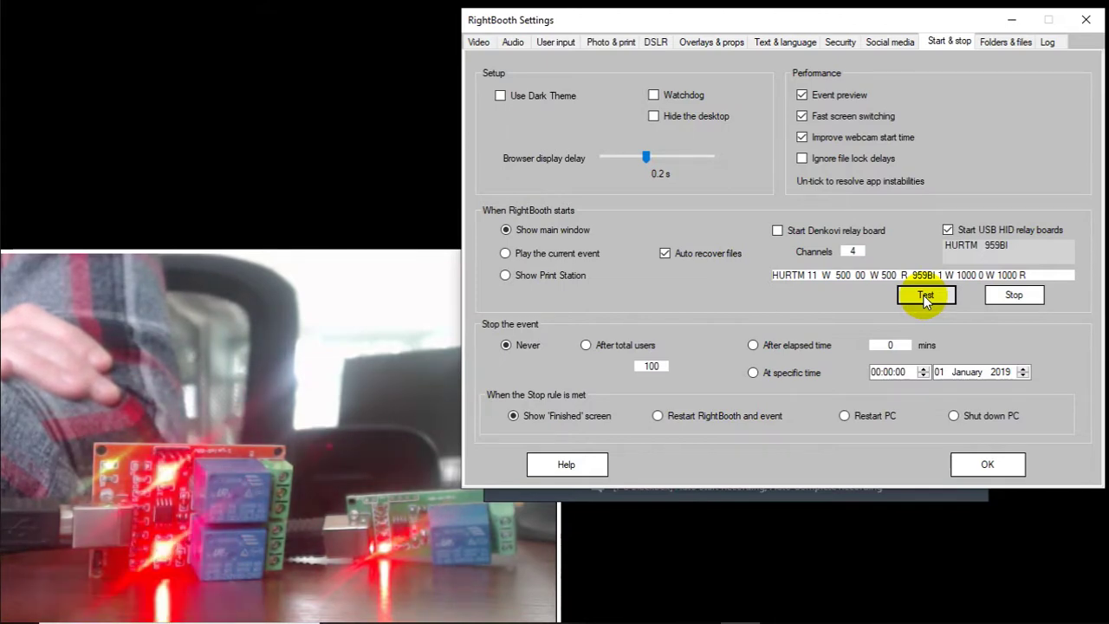
{"action": "left_click", "coordinate": [1029, 297]}
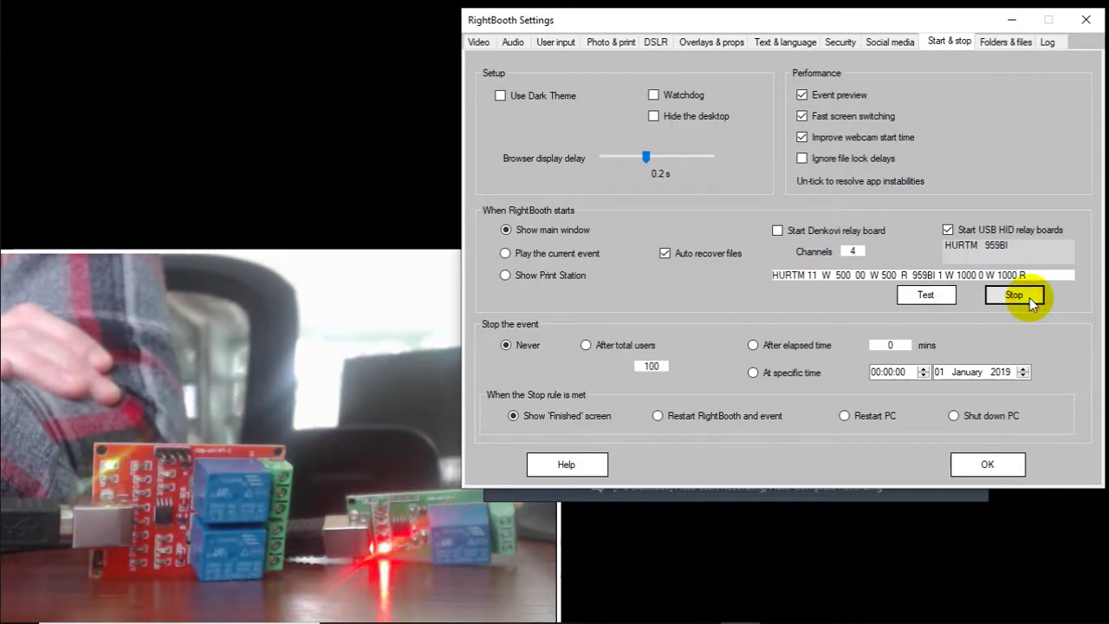
Step: Separate the two boards' sequences with extra spaces and highlight the HURTM 11 W 500 00 W 500 R part
{"action": "left_click", "coordinate": [911, 293]}
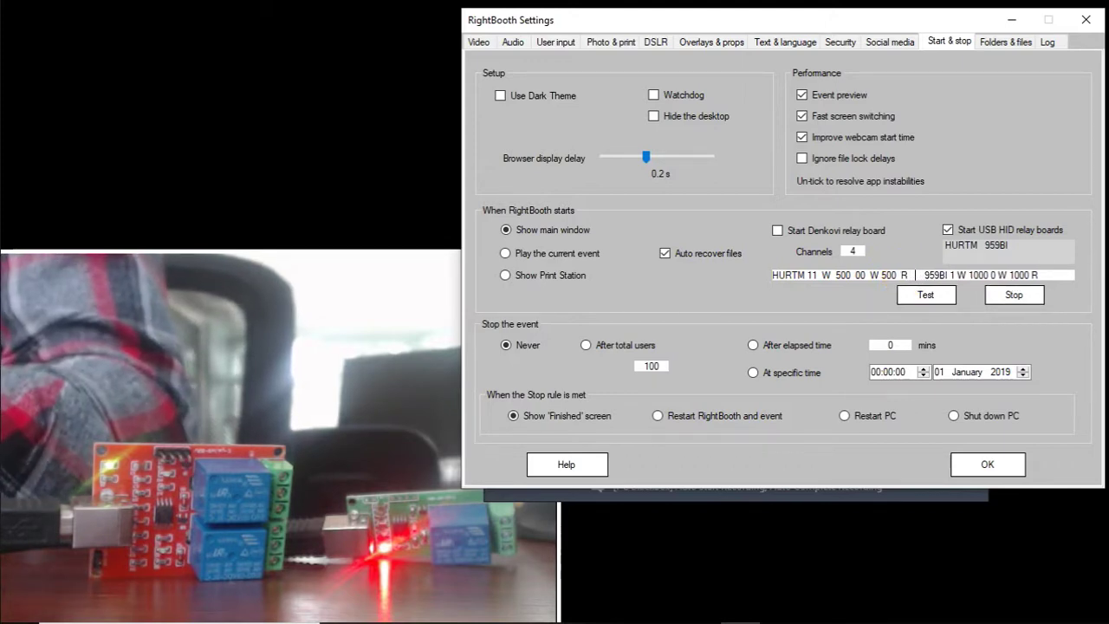
{"action": "key", "text": "shift+Left"}
{"action": "key", "text": "shift+Left"}
{"action": "key", "text": "shift+Left"}
{"action": "key", "text": "shift+Left"}
{"action": "key", "text": "shift+Left"}
{"action": "key", "text": "shift+Left"}
{"action": "key", "text": "shift+Left"}
{"action": "key", "text": "shift+Left"}
{"action": "key", "text": "shift+Left"}
{"action": "key", "text": "shift+Left"}
{"action": "key", "text": "shift+Left"}
{"action": "key", "text": "shift+Left"}
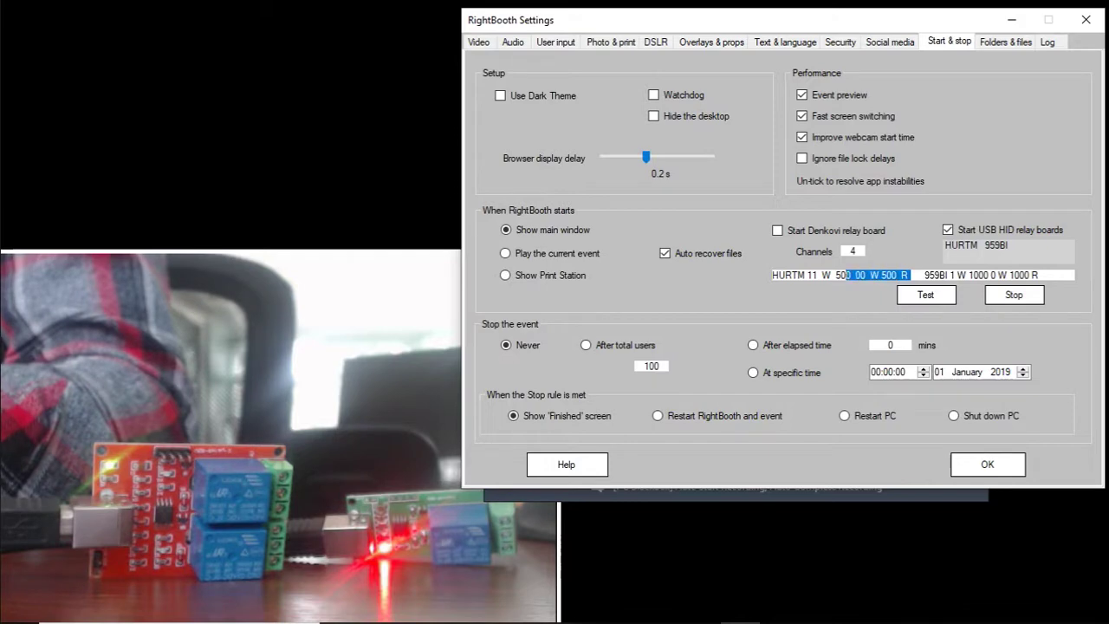
{"action": "key", "text": "shift+Left"}
{"action": "key", "text": "shift+Left"}
{"action": "key", "text": "shift+Left"}
{"action": "key", "text": "shift+Left"}
{"action": "key", "text": "shift+Left"}
{"action": "key", "text": "shift+Left"}
{"action": "key", "text": "shift+Left"}
{"action": "key", "text": "shift+Left"}
{"action": "key", "text": "shift+Left"}
{"action": "key", "text": "shift+Left"}
{"action": "key", "text": "shift+Left"}
{"action": "key", "text": "shift+Left"}
{"action": "key", "text": "shift+Left"}
{"action": "key", "text": "Right"}
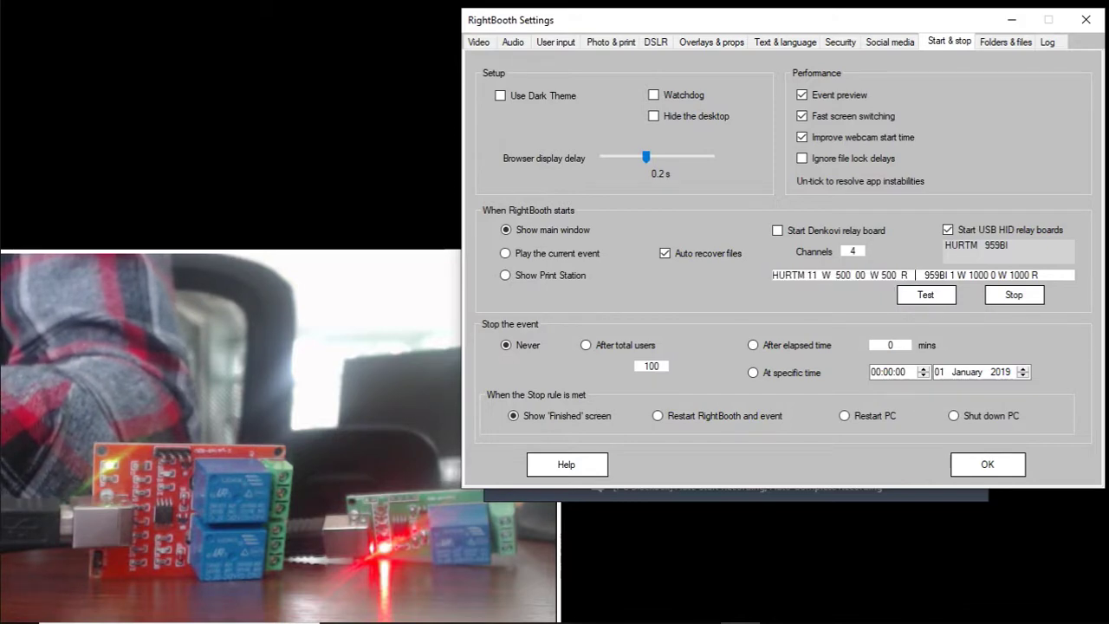
Step: Highlight the 959BI part of the command to examine the single-relay board's own sequence
{"action": "key", "text": "Right"}
{"action": "key", "text": "Right"}
{"action": "key", "text": "Right"}
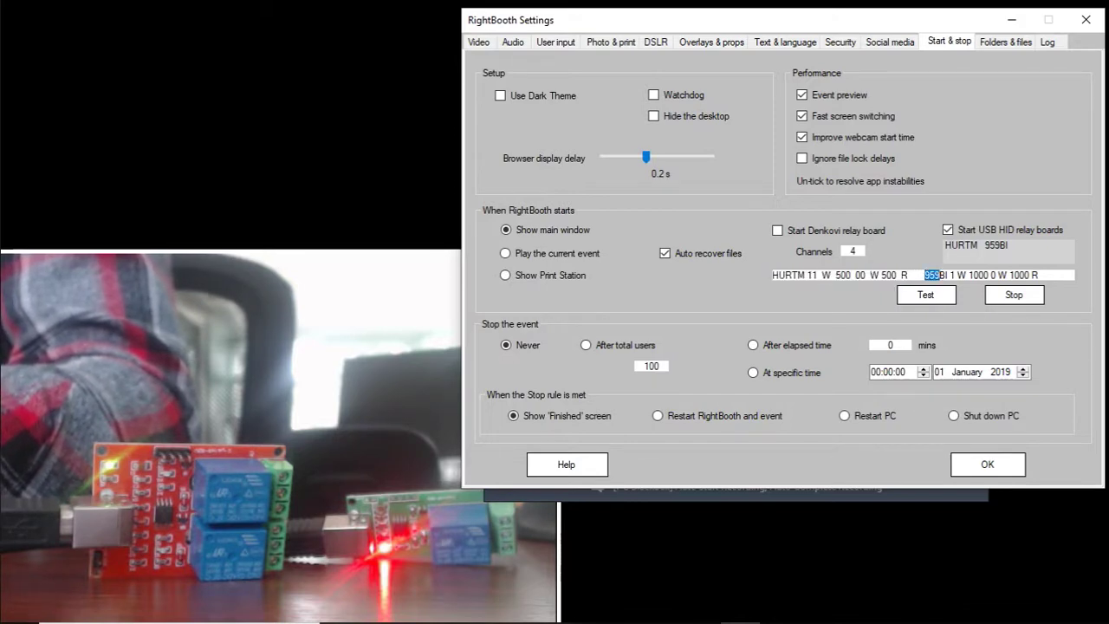
{"action": "key", "text": "shift+Right"}
{"action": "key", "text": "shift+Right"}
{"action": "key", "text": "shift+Right"}
{"action": "key", "text": "shift+Right"}
{"action": "key", "text": "shift+Right"}
{"action": "key", "text": "shift+Right"}
{"action": "key", "text": "shift+Right"}
{"action": "key", "text": "shift+Right"}
{"action": "key", "text": "shift+Right"}
{"action": "key", "text": "shift+Right"}
{"action": "key", "text": "shift+Right"}
{"action": "key", "text": "shift+Right"}
{"action": "key", "text": "shift+Right"}
{"action": "key", "text": "shift+Right"}
{"action": "key", "text": "shift+Right"}
{"action": "key", "text": "shift+Right"}
{"action": "key", "text": "shift+Right"}
{"action": "key", "text": "shift+Right"}
{"action": "key", "text": "shift+Right"}
{"action": "key", "text": "shift+Right"}
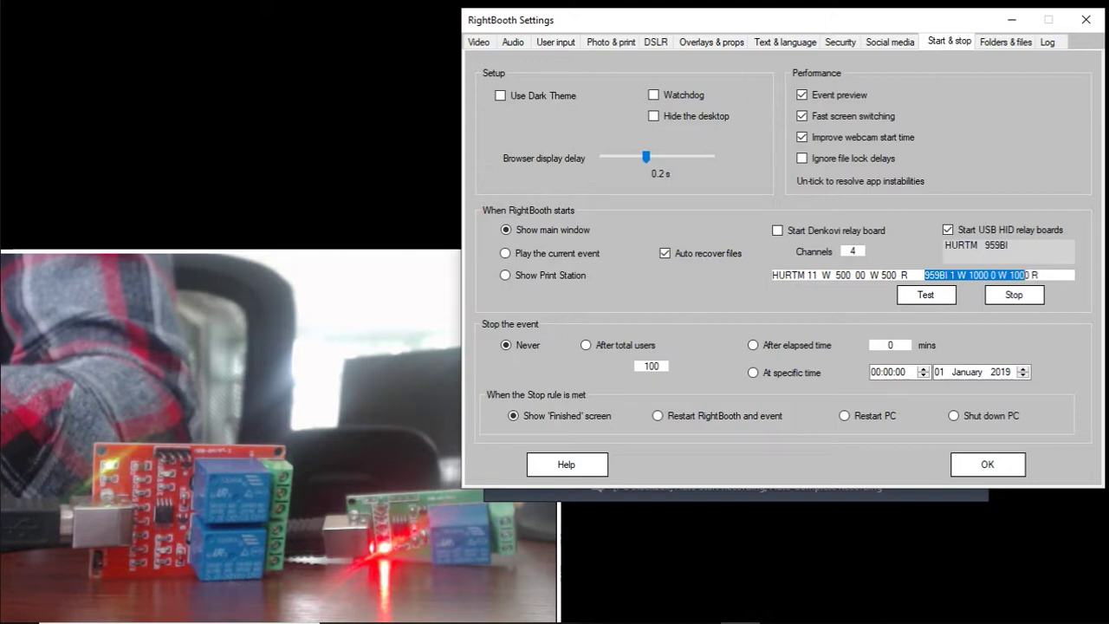
{"action": "key", "text": "shift+Left"}
{"action": "key", "text": "shift+Left"}
{"action": "key", "text": "shift+Left"}
{"action": "key", "text": "shift+Left"}
{"action": "key", "text": "shift+Left"}
{"action": "key", "text": "shift+Left"}
{"action": "key", "text": "shift+Left"}
{"action": "key", "text": "shift+Left"}
{"action": "key", "text": "shift+Left"}
{"action": "key", "text": "shift+Left"}
{"action": "key", "text": "shift+Left"}
{"action": "key", "text": "shift+Left"}
{"action": "key", "text": "shift+Left"}
{"action": "key", "text": "shift+Left"}
{"action": "key", "text": "shift+Left"}
{"action": "key", "text": "shift+Left"}
{"action": "key", "text": "shift+Left"}
{"action": "key", "text": "shift+Left"}
{"action": "key", "text": "shift+Left"}
{"action": "key", "text": "shift+Left"}
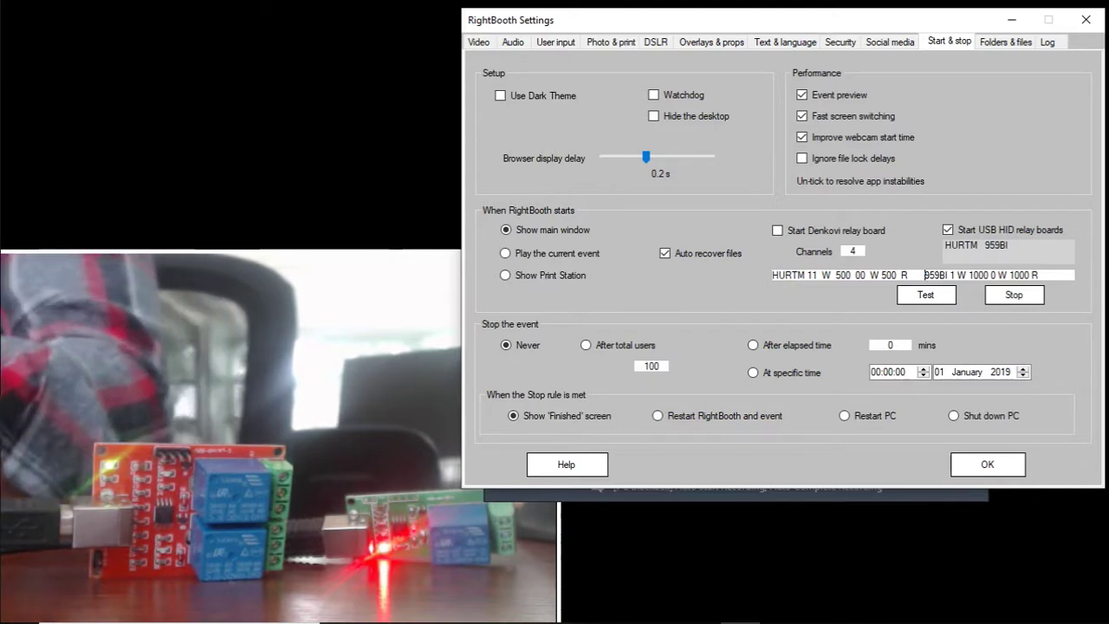
Step: Replace the repeating sequences with the one-shot command HURTM 11 W 1000 00 959BI W 1000 1
{"action": "key", "text": "BackSpace"}
{"action": "key", "text": "BackSpace"}
{"action": "key", "text": "BackSpace"}
{"action": "key", "text": "BackSpace"}
{"action": "key", "text": "BackSpace"}
{"action": "key", "text": "BackSpace"}
{"action": "key", "text": "BackSpace"}
{"action": "key", "text": "BackSpace"}
{"action": "key", "text": "BackSpace"}
{"action": "key", "text": "BackSpace"}
{"action": "key", "text": "BackSpace"}
{"action": "key", "text": "BackSpace"}
{"action": "key", "text": "BackSpace"}
{"action": "key", "text": "BackSpace"}
{"action": "key", "text": "BackSpace"}
{"action": "key", "text": "BackSpace"}
{"action": "key", "text": "BackSpace"}
{"action": "key", "text": "BackSpace"}
{"action": "key", "text": "BackSpace"}
{"action": "key", "text": "BackSpace"}
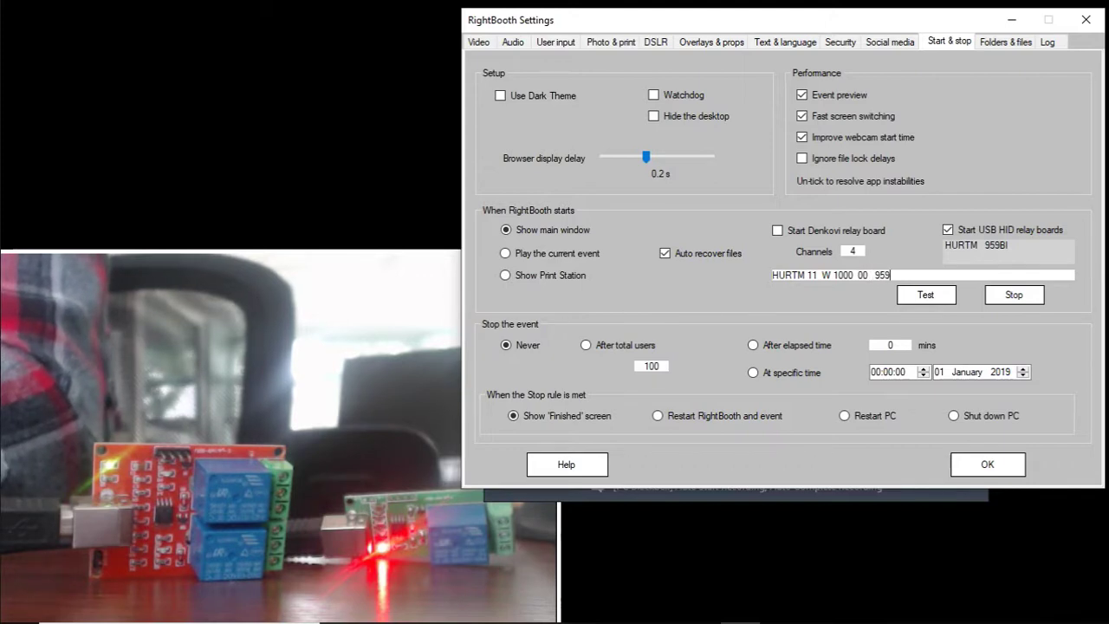
{"action": "type", "text": "959BI "}
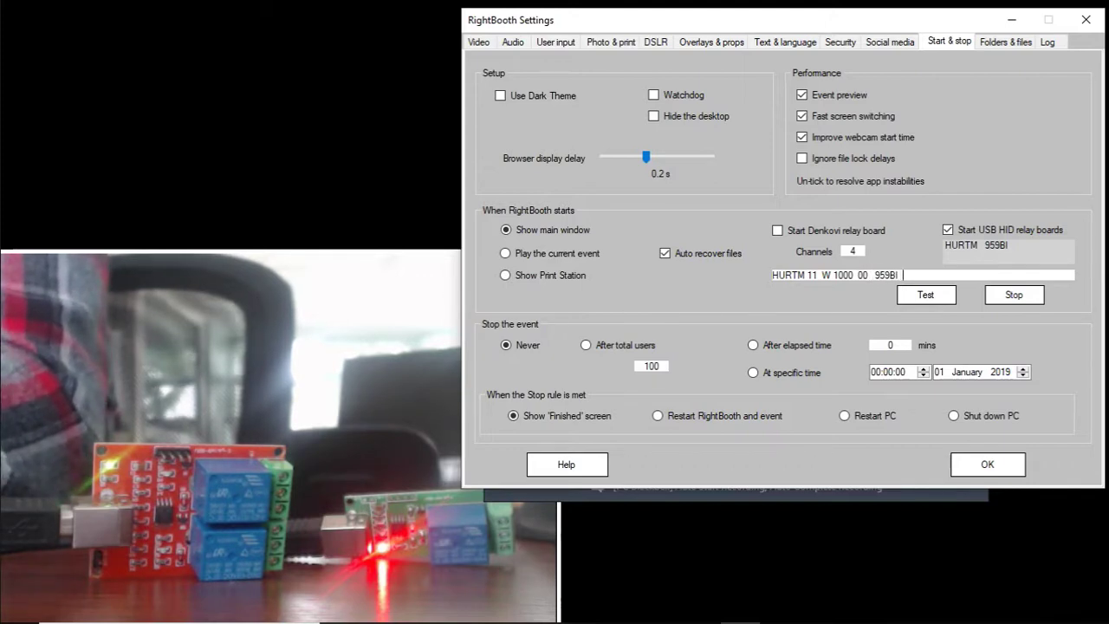
{"action": "type", "text": "w"}
{"action": "key", "text": "BackSpace"}
{"action": "type", "text": "W"}
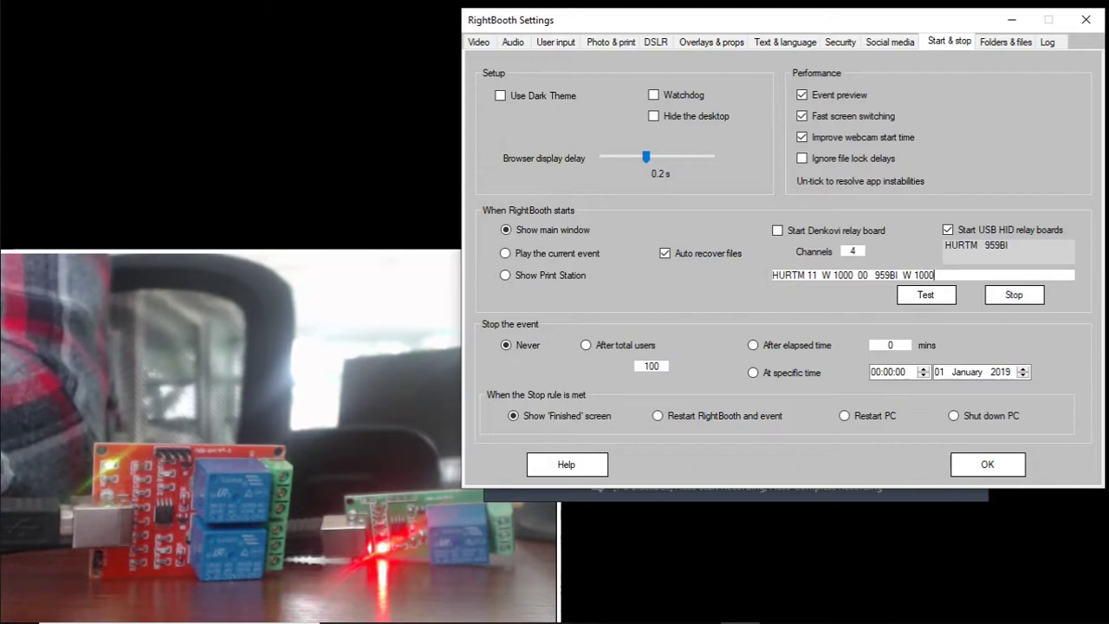
{"action": "type", "text": " 1000  1"}
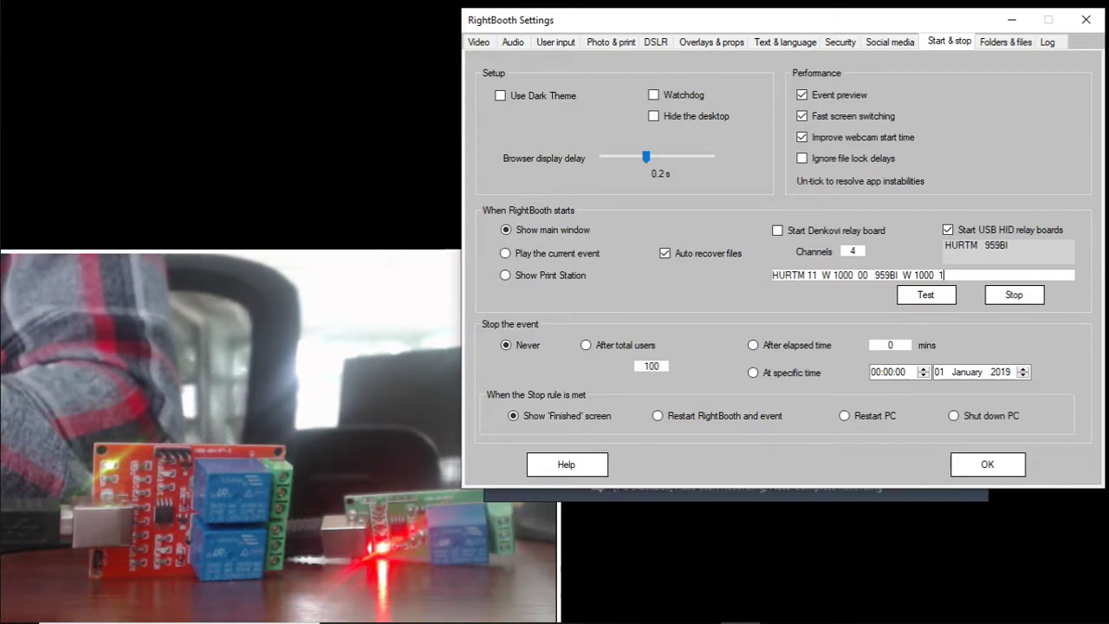
Step: Test the one-shot command on both boards, and run the test again
{"action": "left_click", "coordinate": [909, 299]}
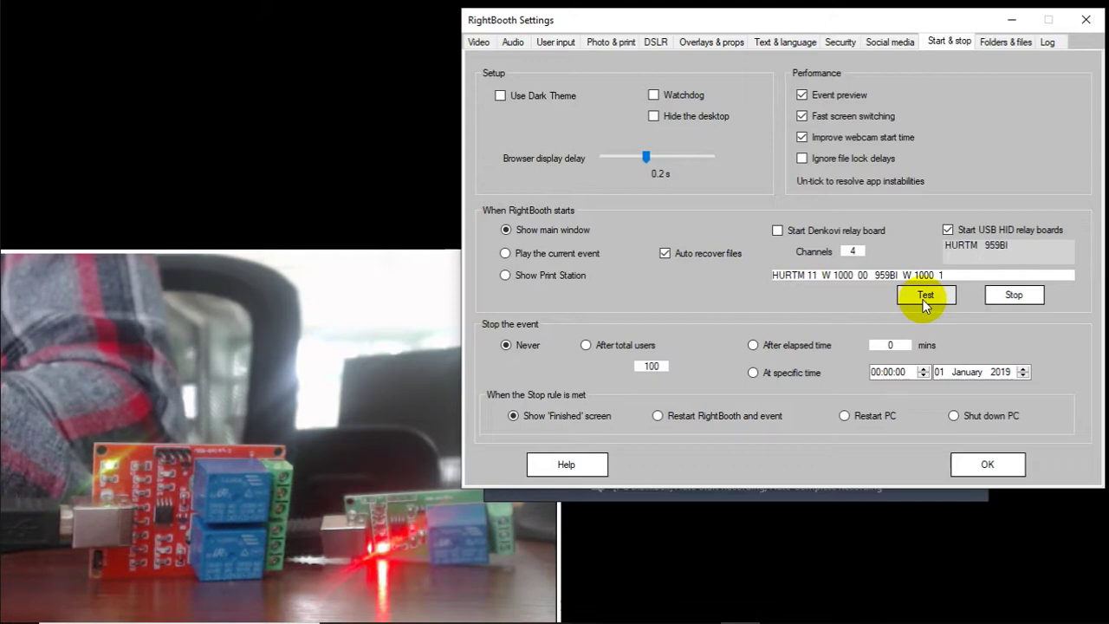
{"action": "left_click", "coordinate": [924, 299]}
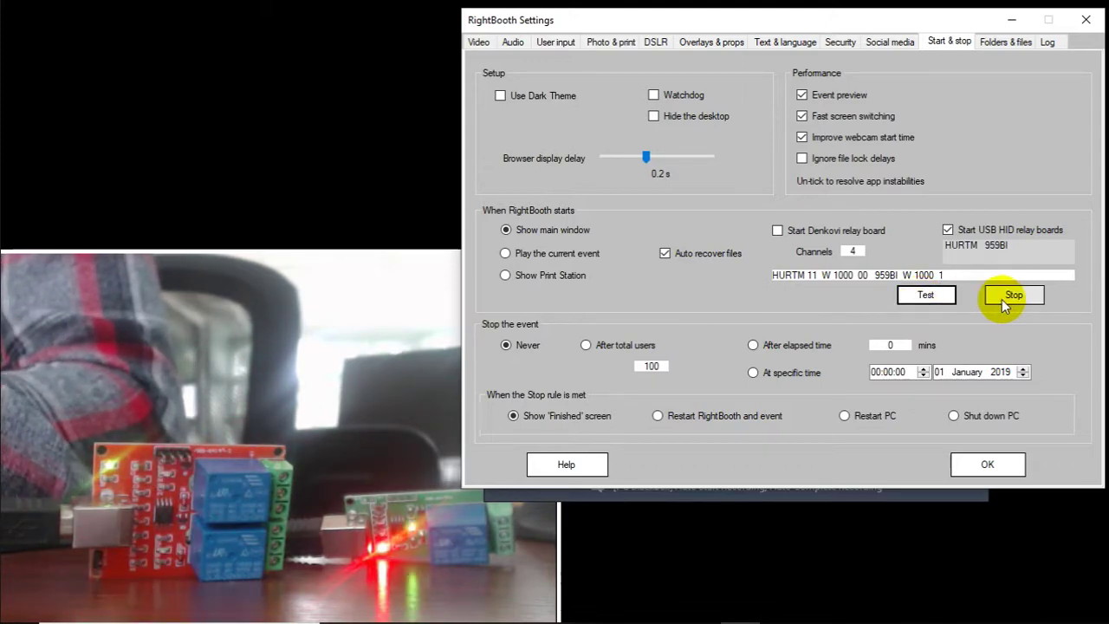
{"action": "left_click", "coordinate": [922, 295]}
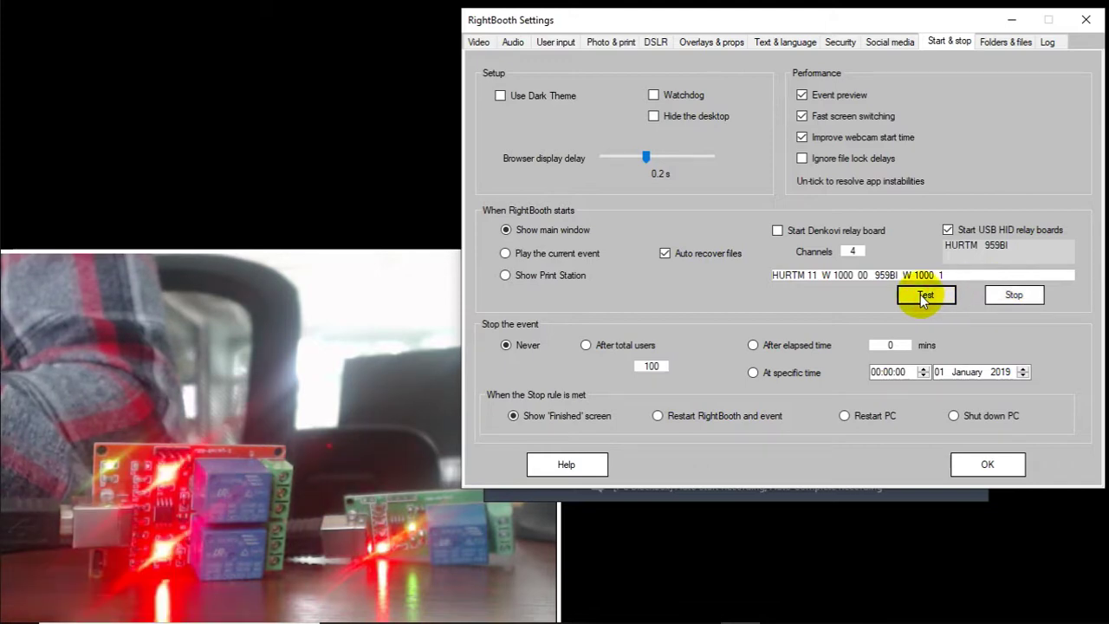
Step: Append W 1000 0 to the command to switch the single-relay board off after a wait, and test it
{"action": "left_click", "coordinate": [963, 273]}
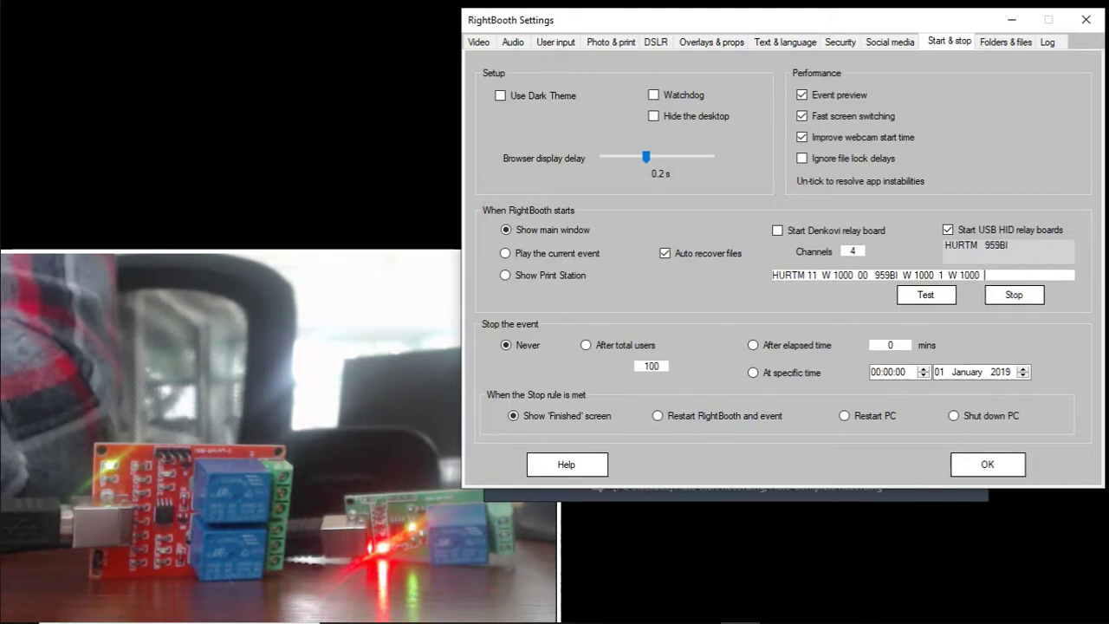
{"action": "left_click", "coordinate": [950, 292]}
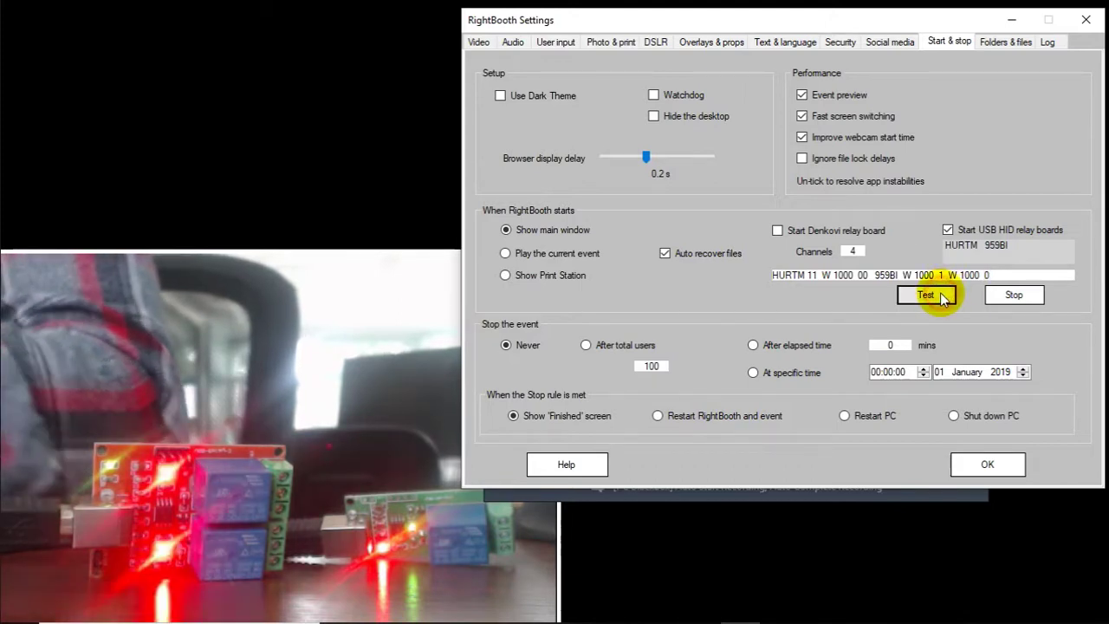